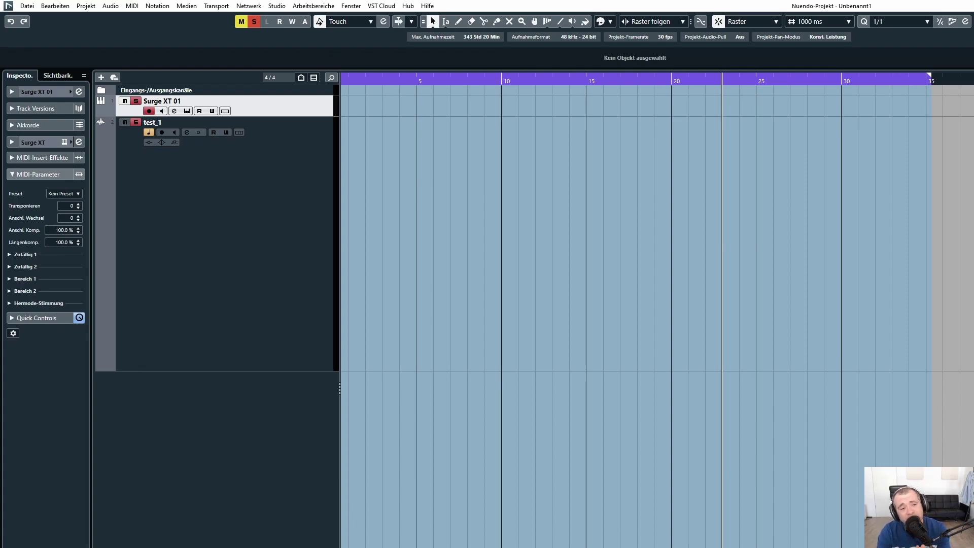
Step: Open the Surge XT editor for the track and load the Etherial Drone 3 patch
{"action": "left_click", "coordinate": [188, 111]}
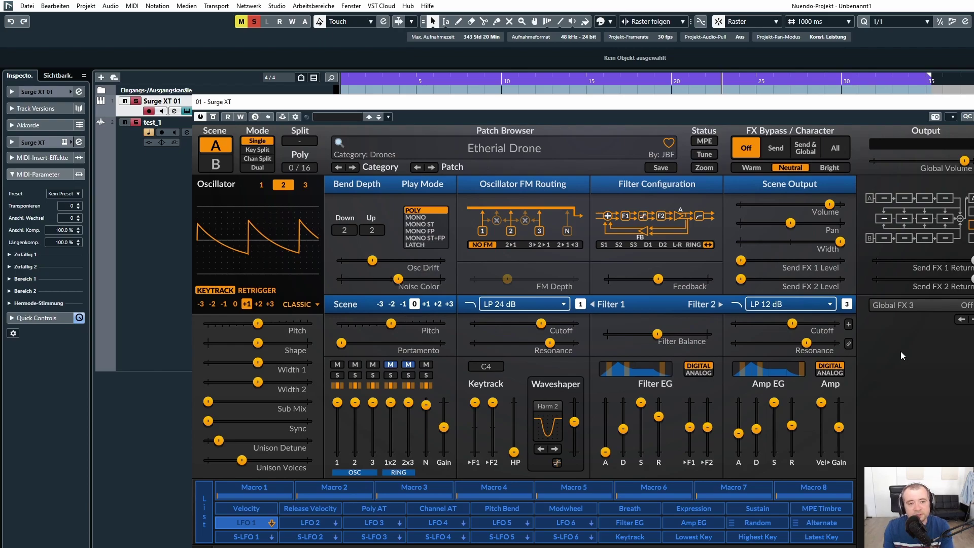
{"action": "left_click", "coordinate": [432, 168]}
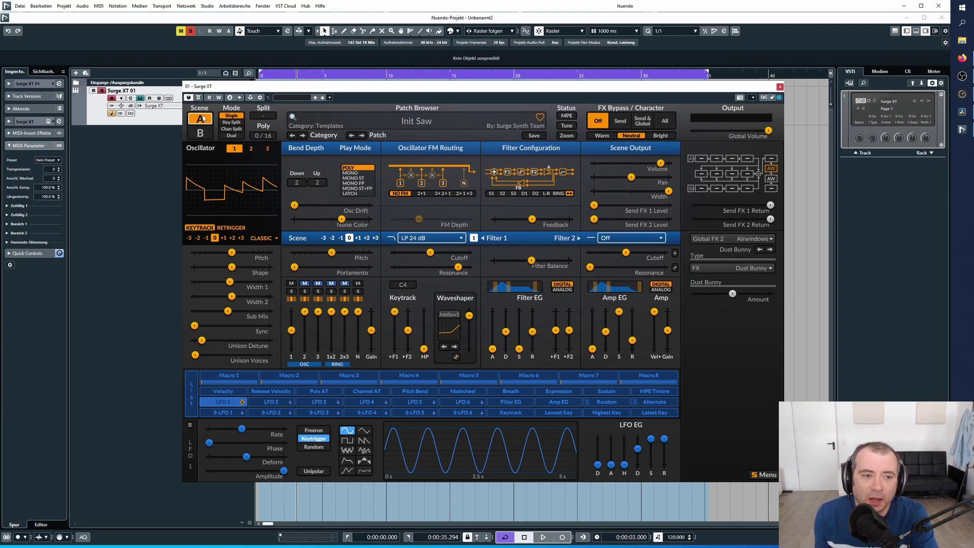
{"action": "left_click", "coordinate": [201, 132]}
{"action": "left_click", "coordinate": [200, 119]}
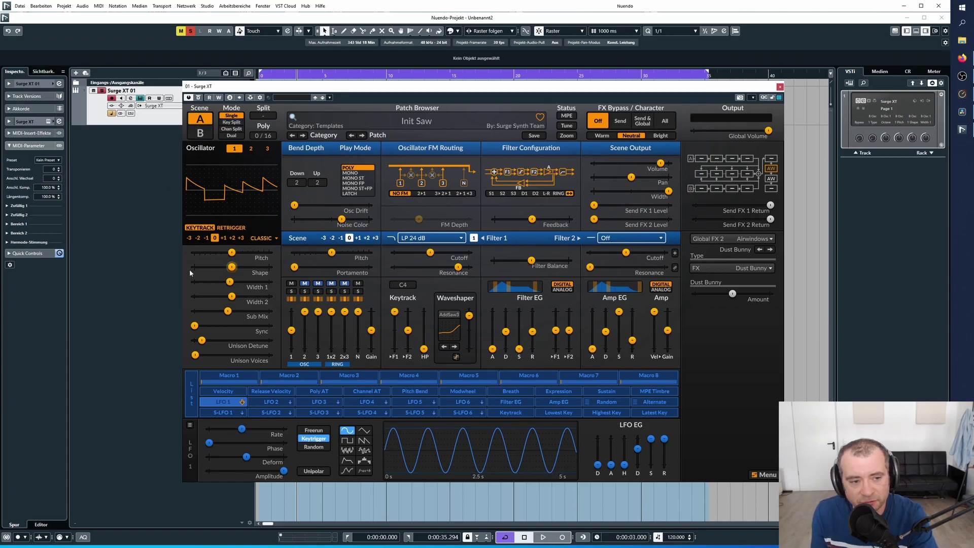
{"action": "left_click", "coordinate": [257, 149]}
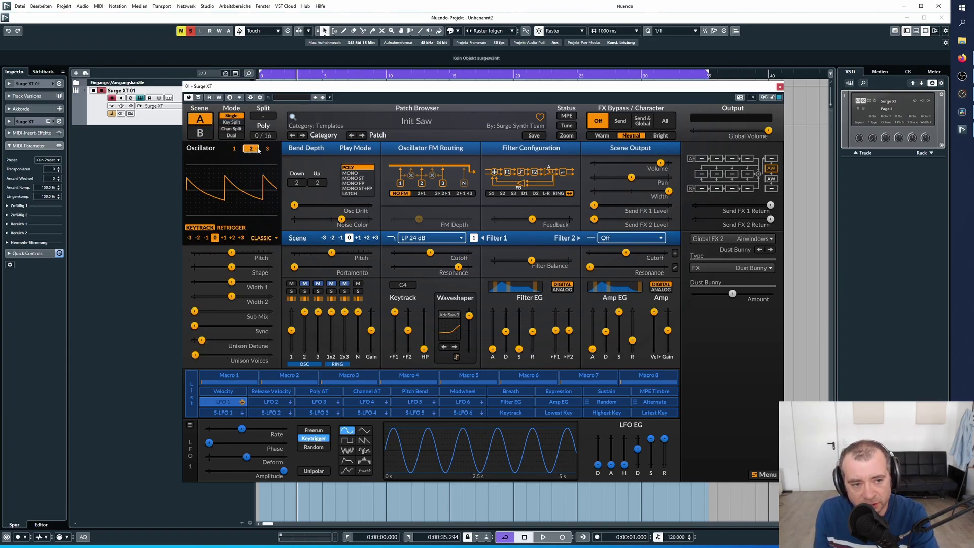
{"action": "left_click", "coordinate": [234, 149]}
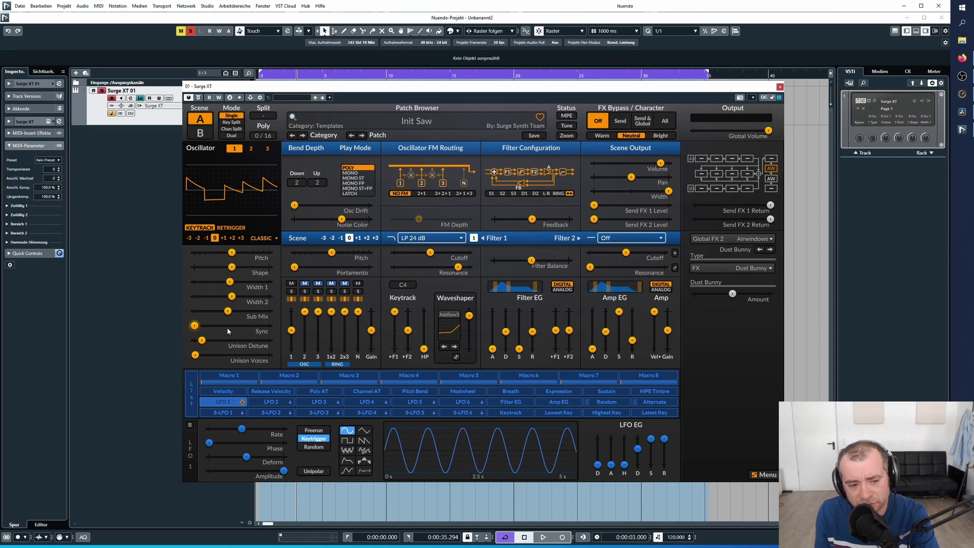
Step: Set oscillator 1's Sub Mix in the Oscillator section to 78.52 %
{"action": "mouse_move", "coordinate": [228, 311]}
{"action": "left_mouse_down"}
{"action": "mouse_move", "coordinate": [253, 311]}
{"action": "mouse_move", "coordinate": [210, 311]}
{"action": "mouse_move", "coordinate": [242, 311]}
{"action": "mouse_move", "coordinate": [232, 311]}
{"action": "left_mouse_up"}
{"action": "mouse_move", "coordinate": [230, 327]}
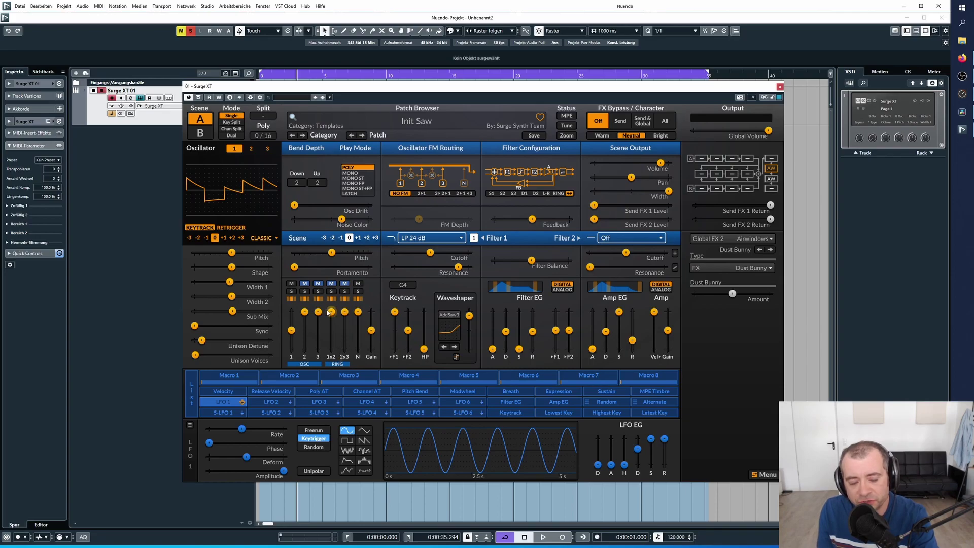
{"action": "mouse_move", "coordinate": [331, 315]}
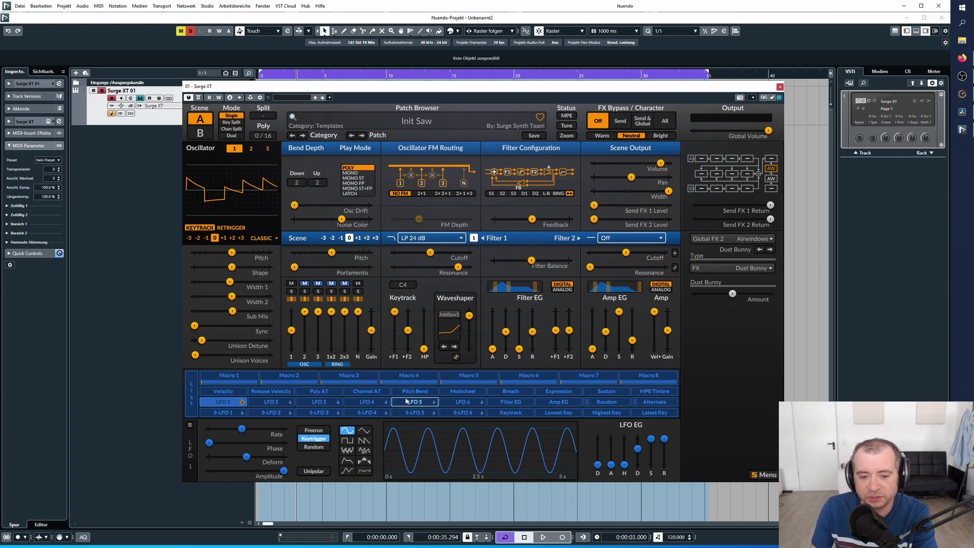
Step: Inspect what the Filter EG and Random modulation sources are routed to
{"action": "left_click", "coordinate": [509, 403]}
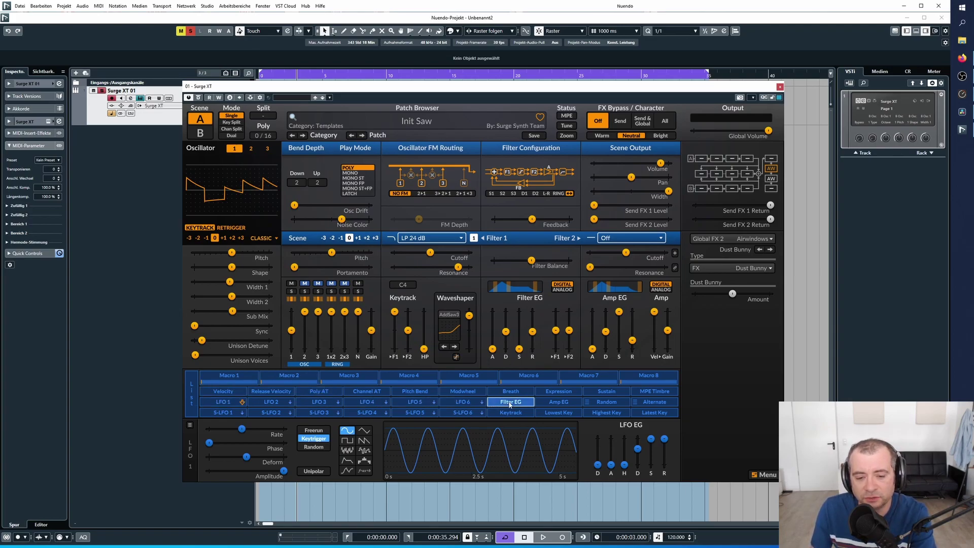
{"action": "left_click", "coordinate": [607, 402]}
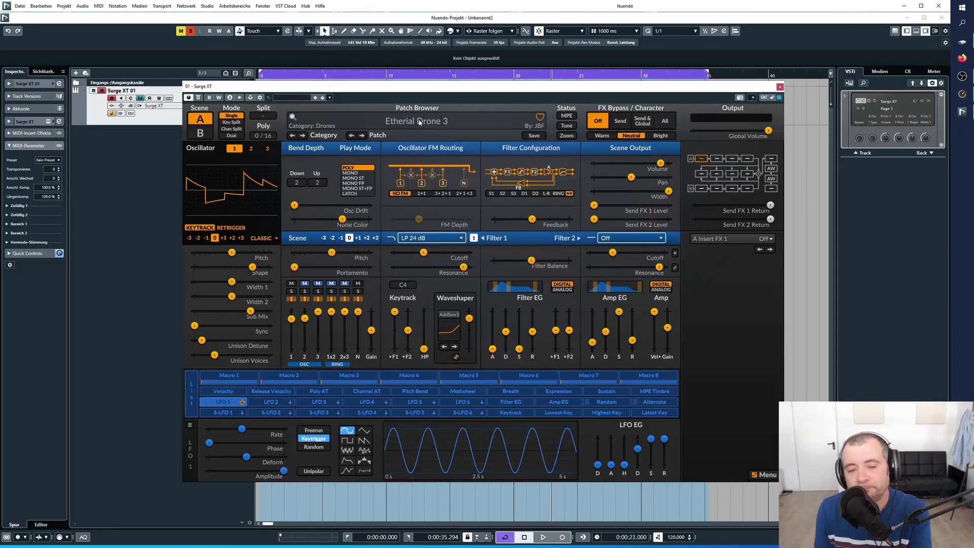
Step: Initialize the patch from the patch menu, returning to the default Init Saw
{"action": "left_click", "coordinate": [420, 122]}
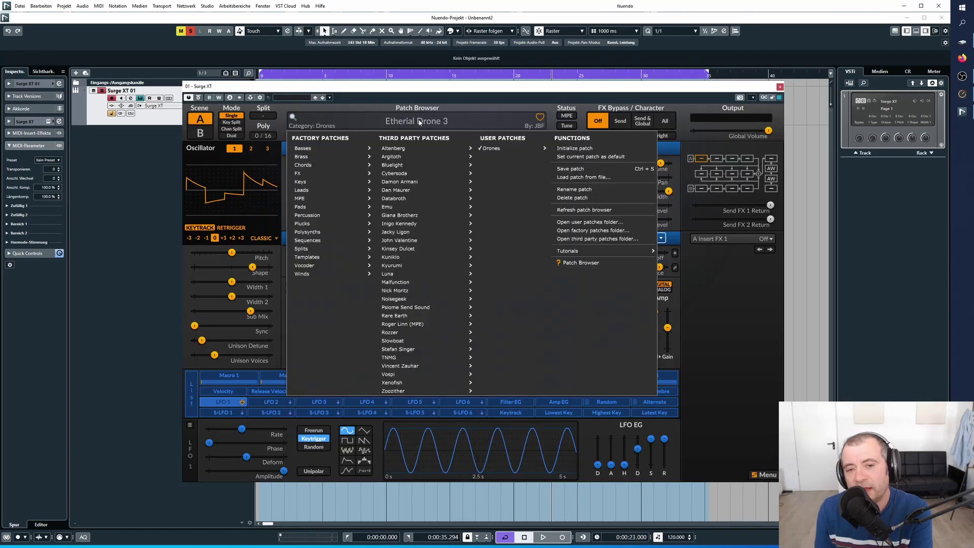
{"action": "left_click", "coordinate": [561, 148]}
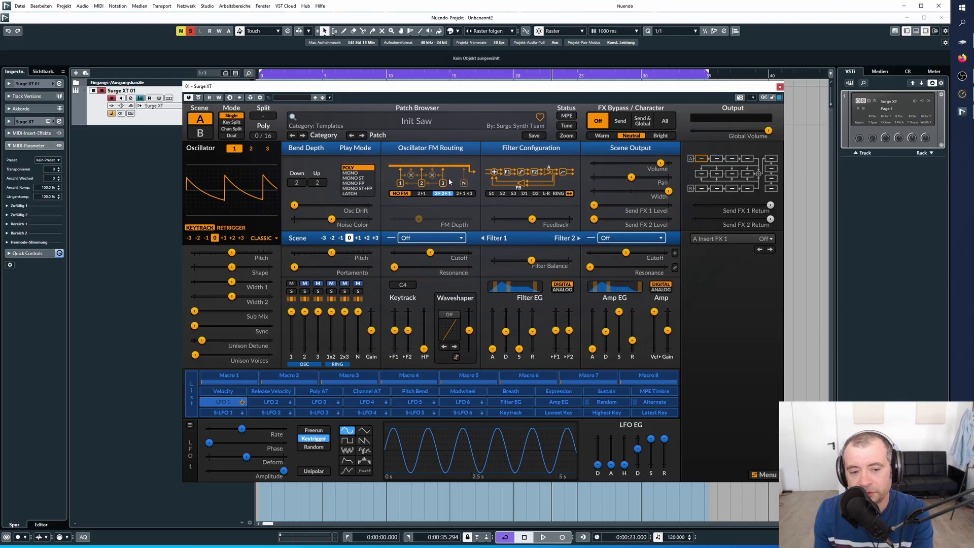
Step: Keep Bend Depth Up at 2 and nudge Noise Color slightly darker, to 9.80 %
{"action": "double_click", "coordinate": [315, 182]}
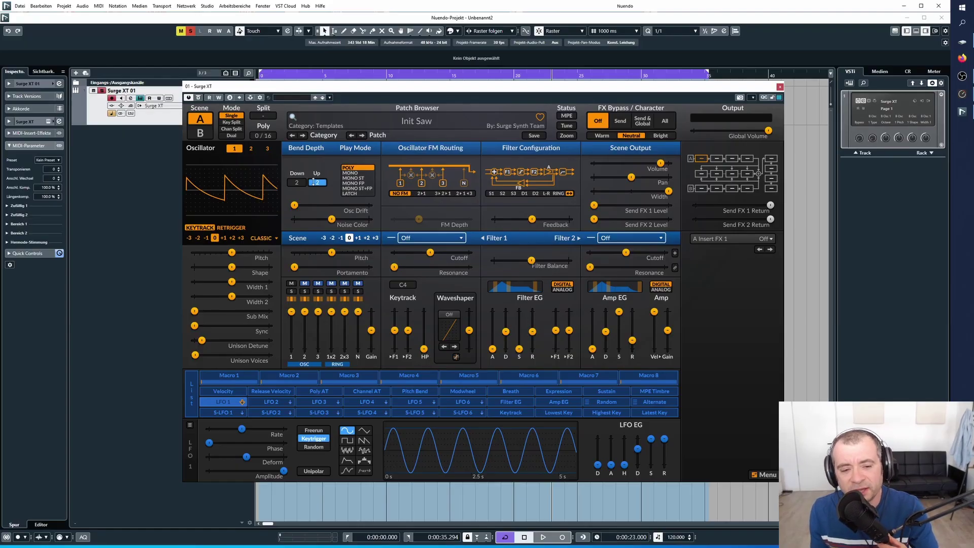
{"action": "key", "text": "Return"}
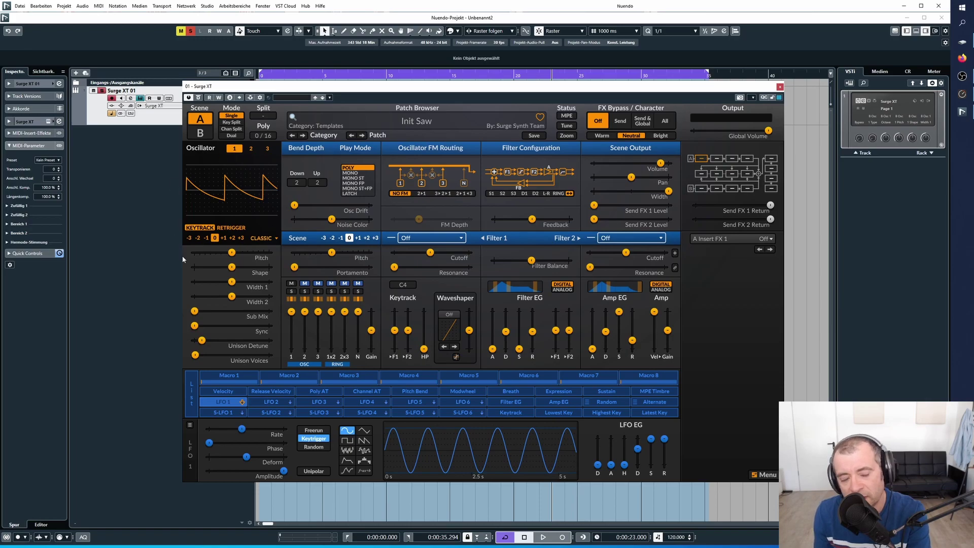
{"action": "mouse_move", "coordinate": [331, 222]}
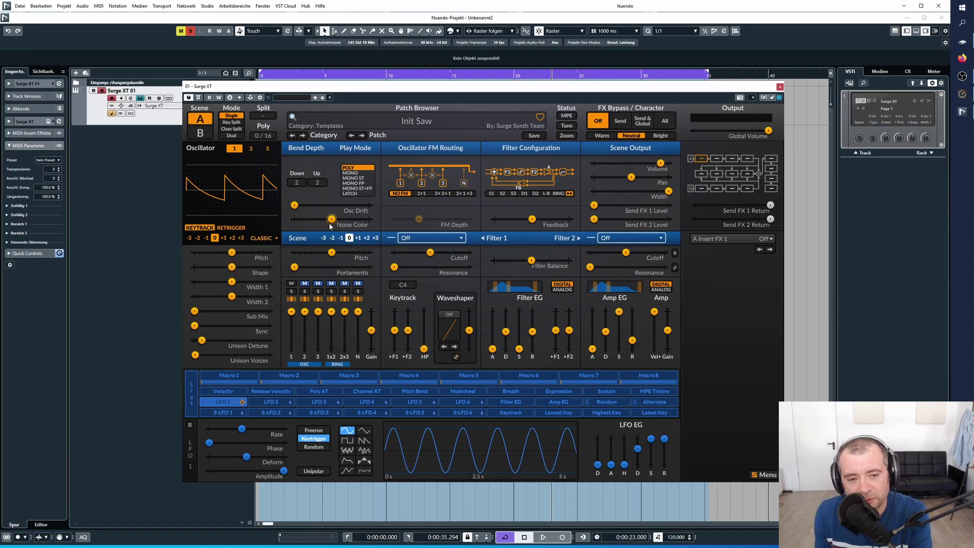
{"action": "left_click_drag", "start_coordinate": [332, 218], "coordinate": [330, 219]}
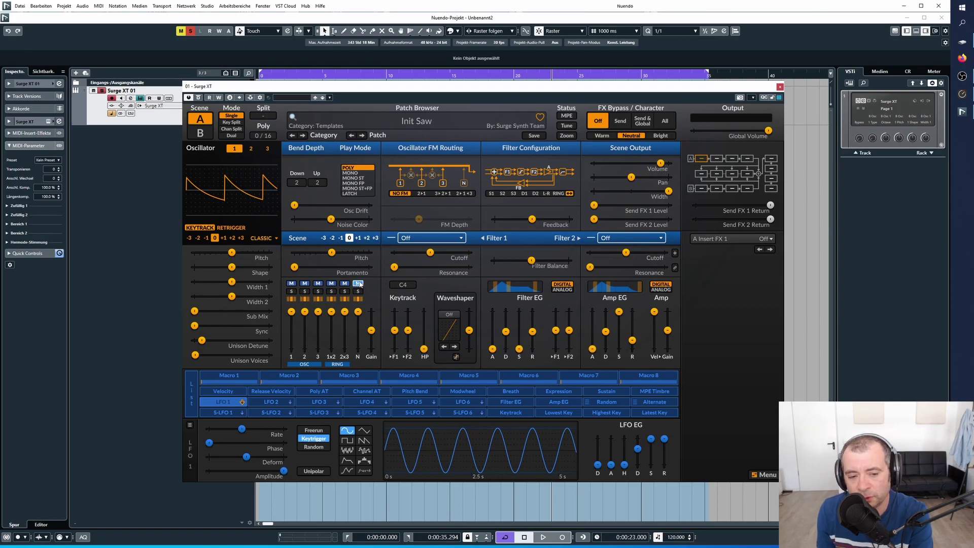
Step: Briefly mute and unmute the noise channel, then lower its mixer fader slightly
{"action": "left_click", "coordinate": [358, 285]}
{"action": "left_click", "coordinate": [359, 285]}
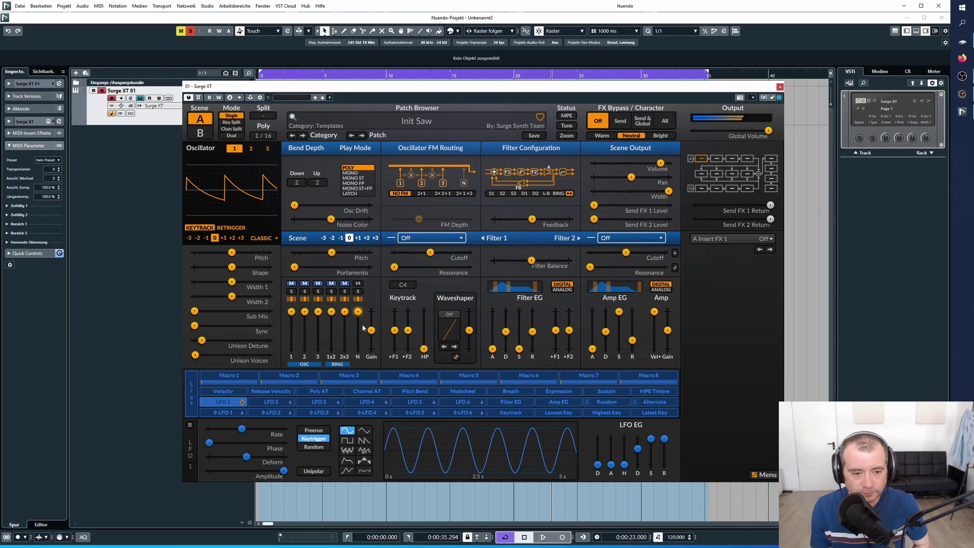
{"action": "left_click_drag", "start_coordinate": [363, 328], "coordinate": [364, 334]}
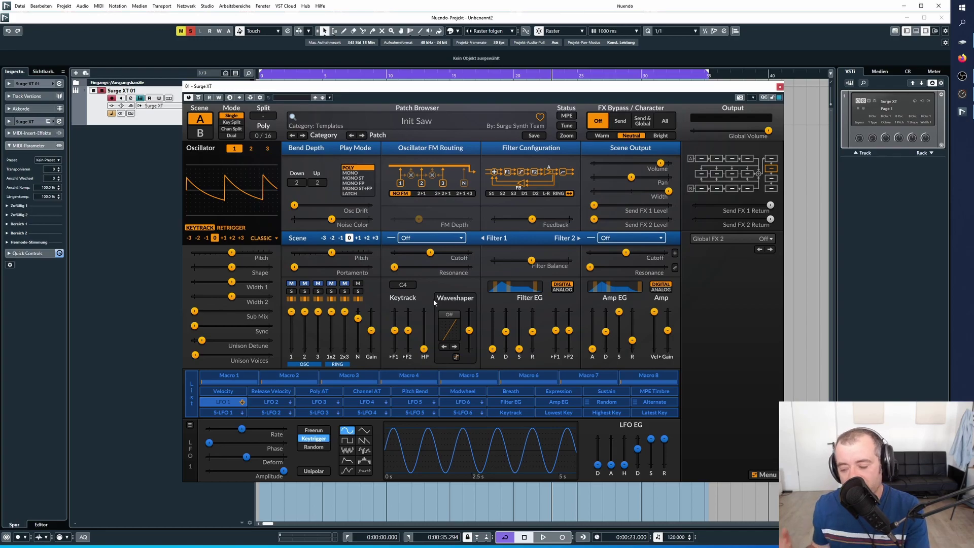
Step: Set Filter 1 to Lowpass 24 dB with Keytrack F1 at 100 %
{"action": "left_click", "coordinate": [460, 238]}
{"action": "mouse_move", "coordinate": [608, 264]}
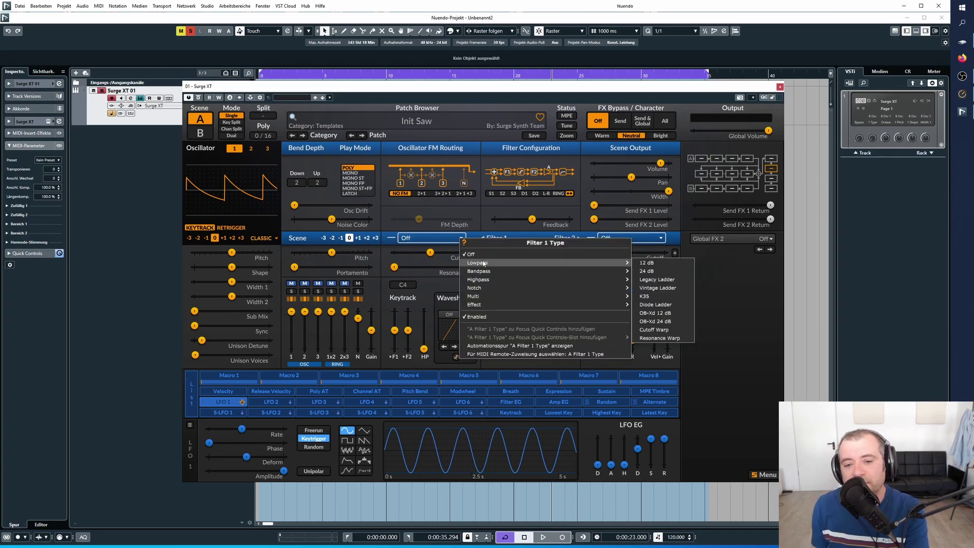
{"action": "left_click", "coordinate": [660, 272]}
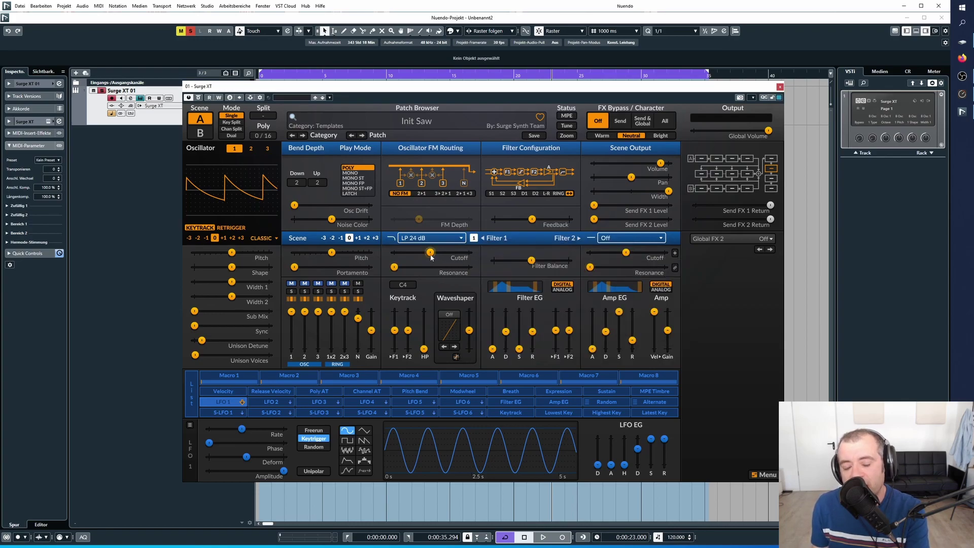
{"action": "mouse_move", "coordinate": [432, 256]}
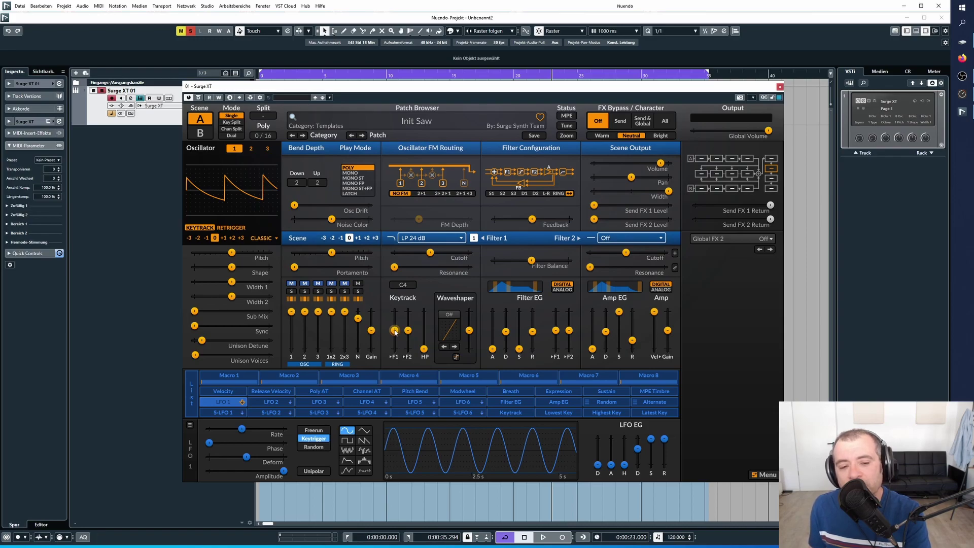
{"action": "left_click_drag", "start_coordinate": [395, 331], "coordinate": [395, 311]}
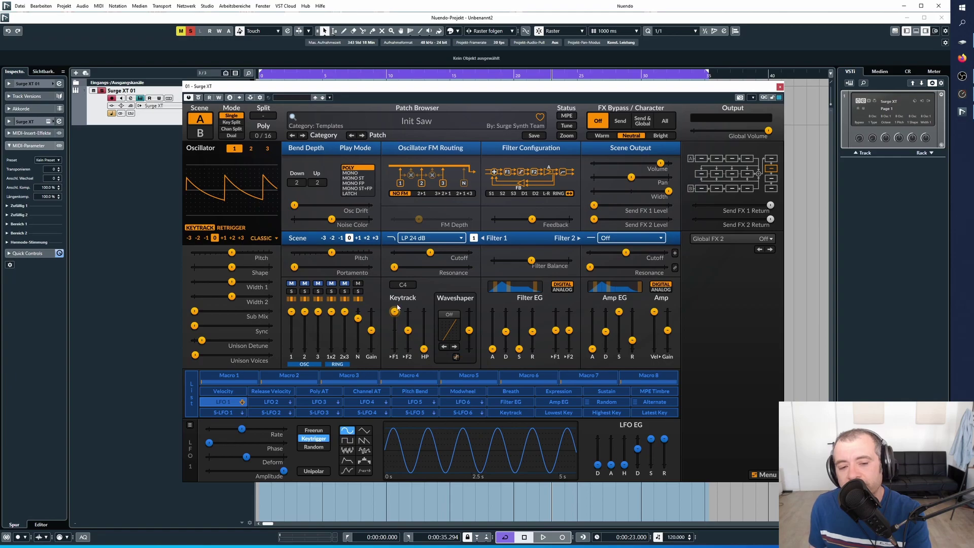
{"action": "mouse_move", "coordinate": [396, 315]}
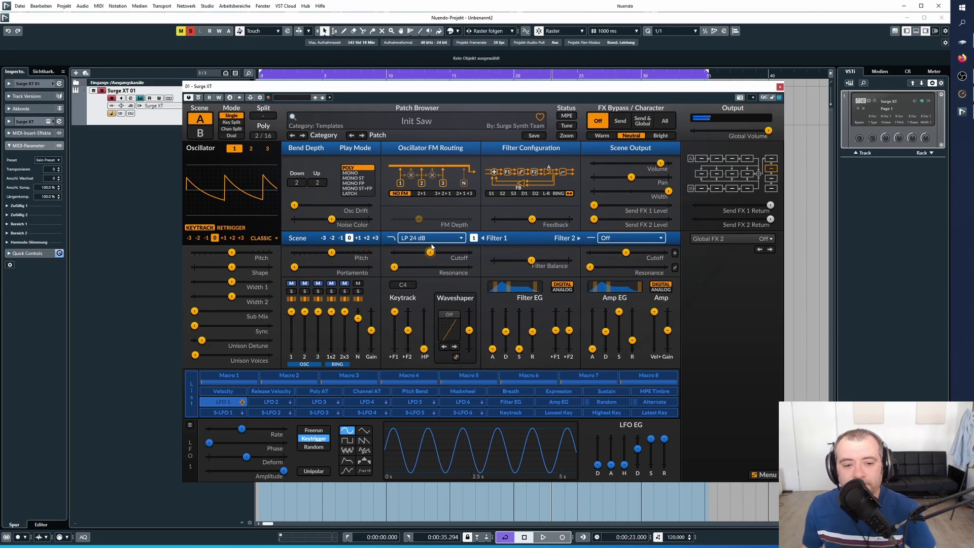
Step: Set Filter 1 cutoff to 1939.77 Hz and resonance to 74.39 %
{"action": "left_click_drag", "start_coordinate": [431, 252], "coordinate": [443, 252]}
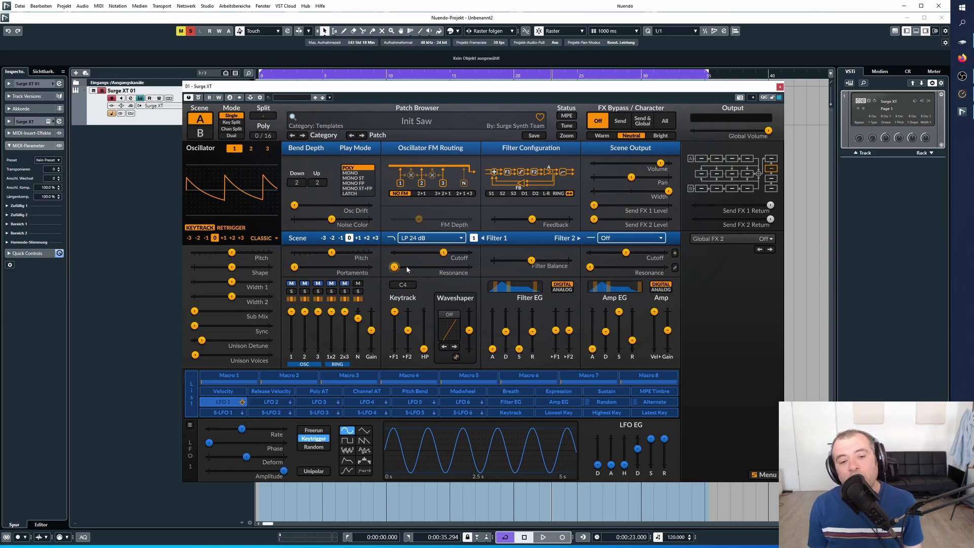
{"action": "mouse_move", "coordinate": [394, 268]}
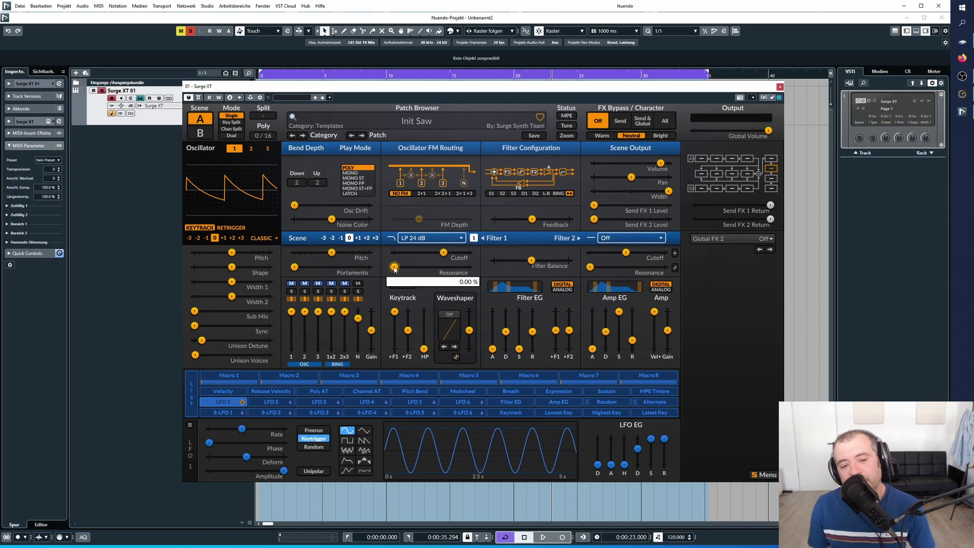
{"action": "left_click_drag", "start_coordinate": [395, 268], "coordinate": [444, 272]}
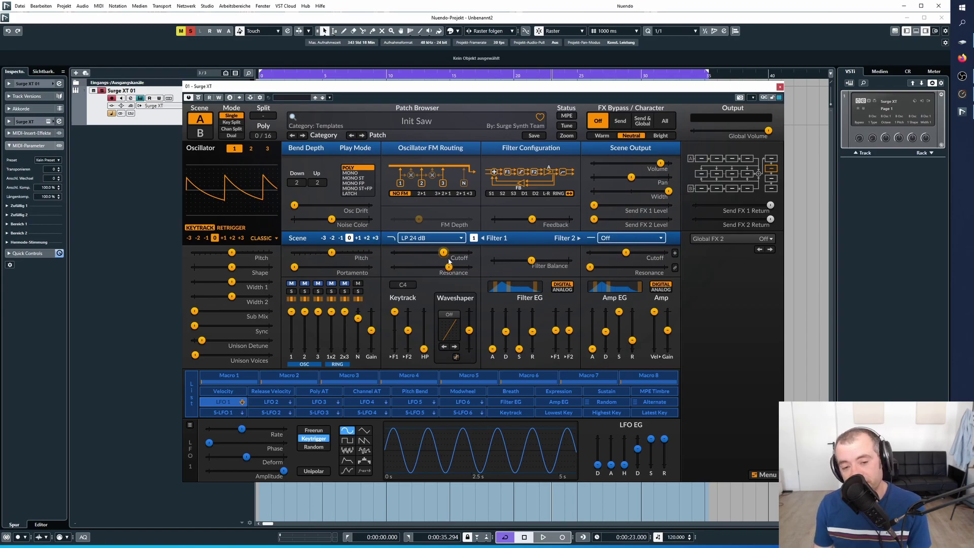
{"action": "mouse_move", "coordinate": [452, 259]}
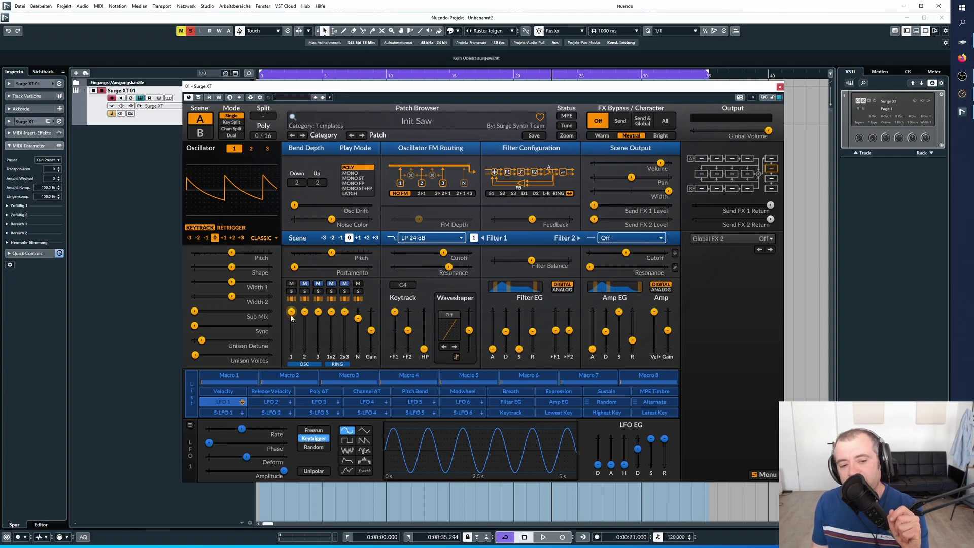
Step: Lower Filter 1 cutoff to about 1104.49 Hz, then compare by muting and unmuting Osc 1
{"action": "mouse_move", "coordinate": [292, 319]}
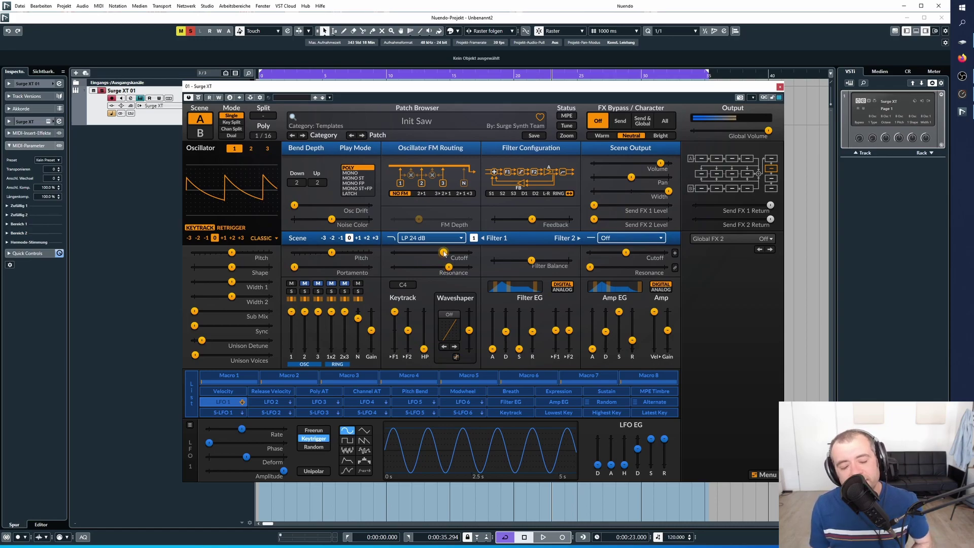
{"action": "left_click_drag", "start_coordinate": [444, 254], "coordinate": [437, 257]}
{"action": "left_click", "coordinate": [293, 284]}
{"action": "left_click", "coordinate": [292, 283]}
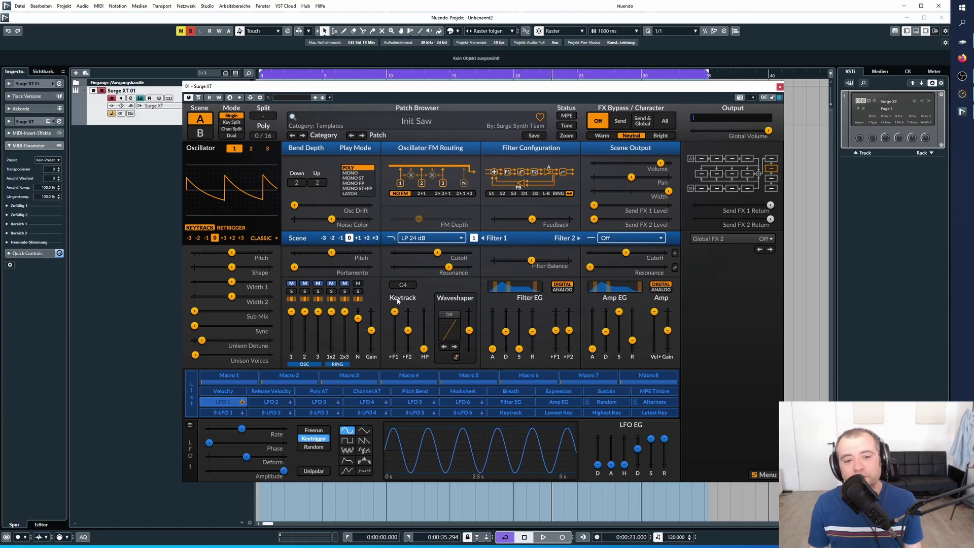
Step: Set Noise Color to 19.99 % and Filter 1 resonance to 85.56 %
{"action": "mouse_move", "coordinate": [335, 221]}
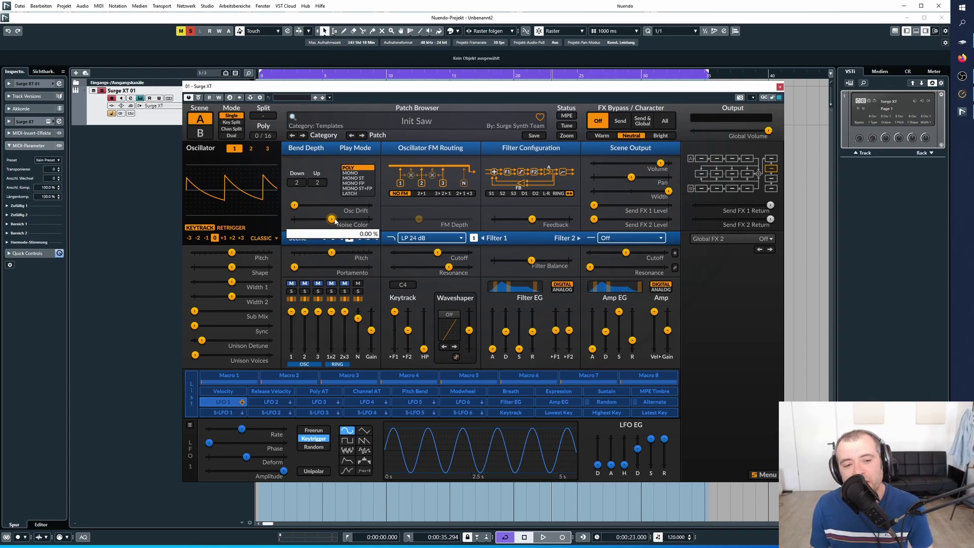
{"action": "left_click_drag", "start_coordinate": [334, 221], "coordinate": [339, 221]}
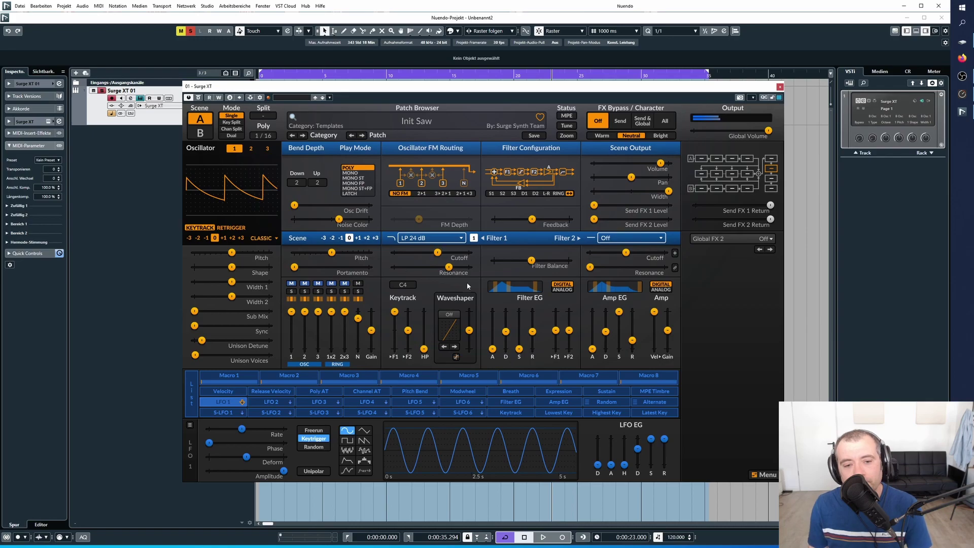
{"action": "mouse_move", "coordinate": [448, 266]}
{"action": "left_click_drag", "start_coordinate": [448, 267], "coordinate": [457, 267]}
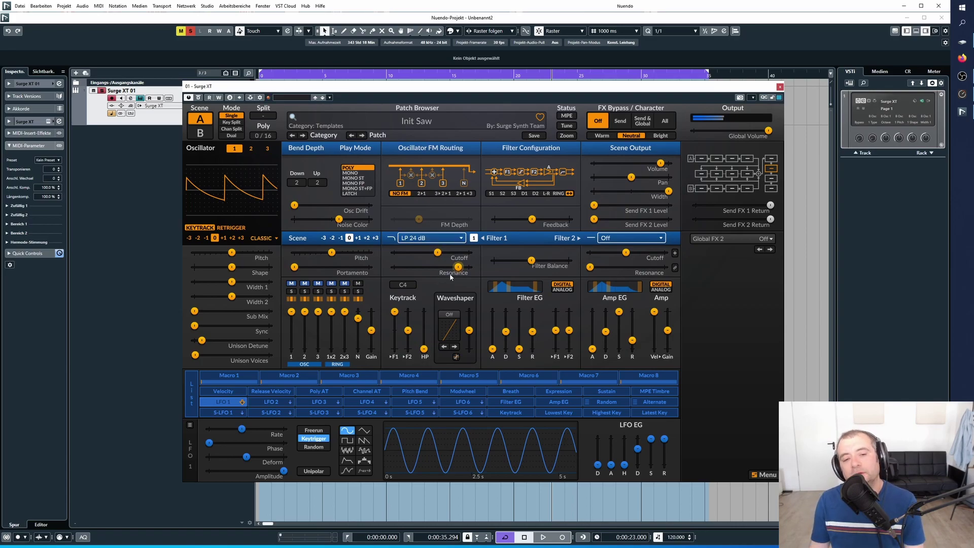
{"action": "mouse_move", "coordinate": [449, 272]}
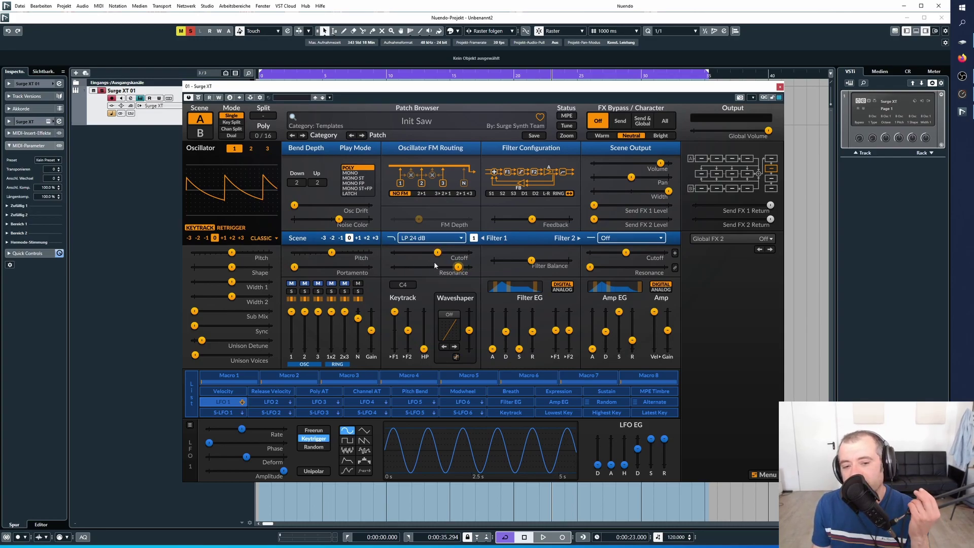
{"action": "mouse_move", "coordinate": [436, 253]}
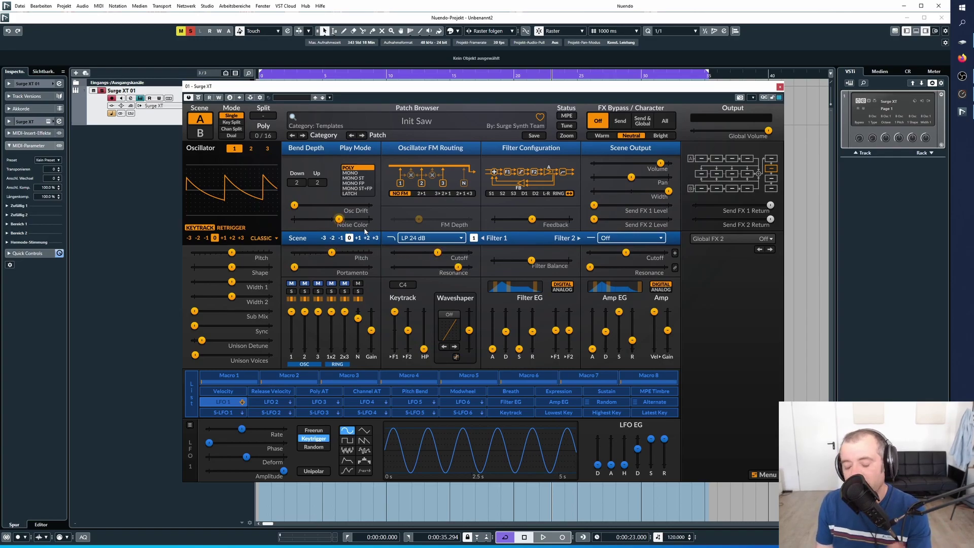
{"action": "mouse_move", "coordinate": [365, 233]}
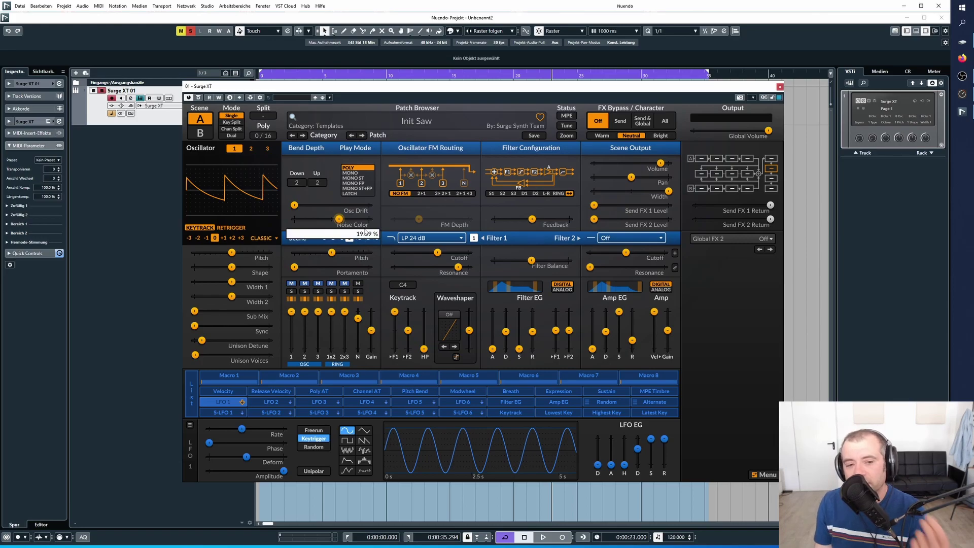
Step: Switch the waveshaper type to Harmonic > Additive Saw 3 and raise its drive to 12.20 dB
{"action": "right_click", "coordinate": [449, 316]}
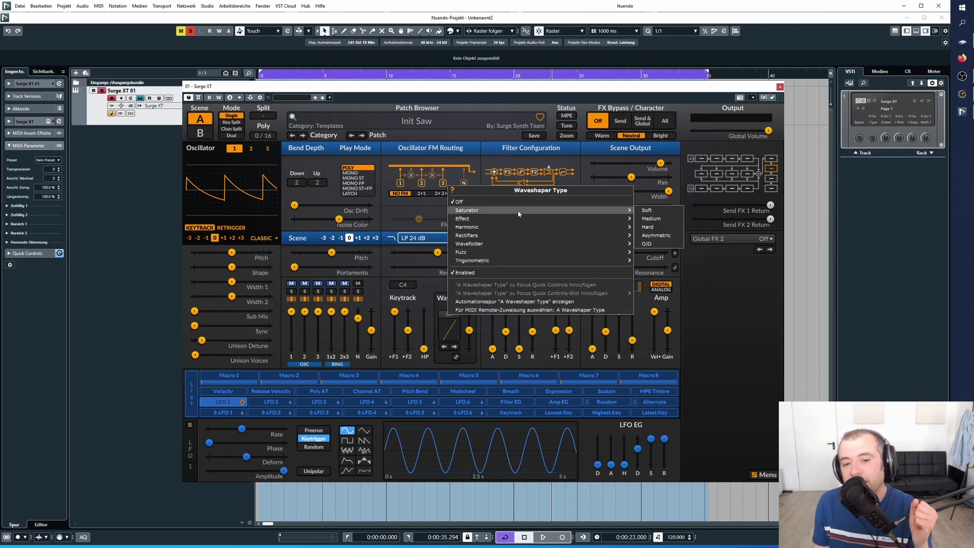
{"action": "mouse_move", "coordinate": [527, 228]}
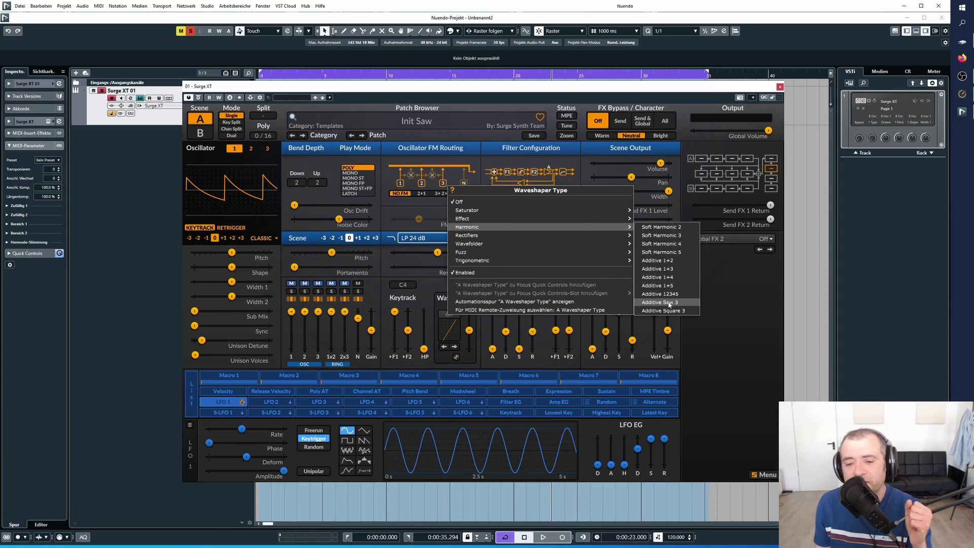
{"action": "left_click", "coordinate": [669, 302]}
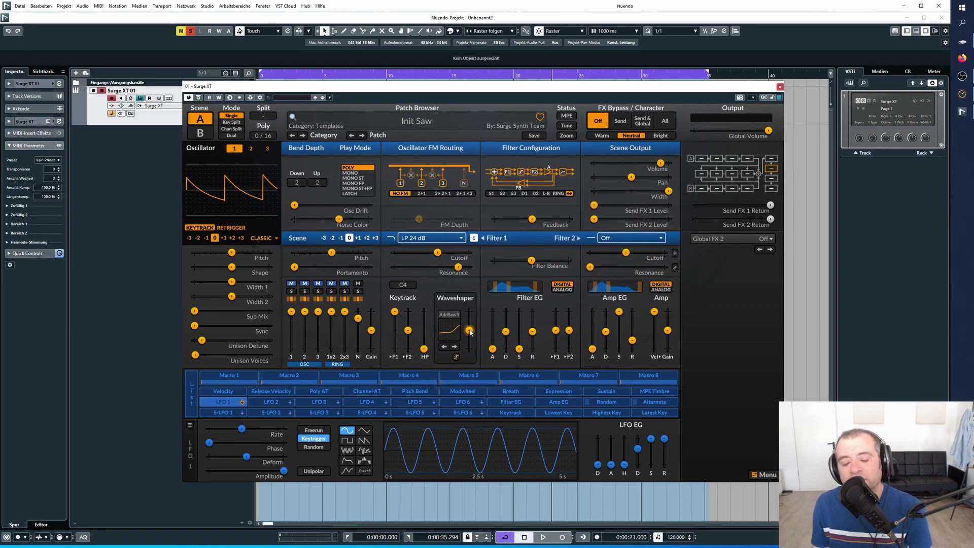
{"action": "left_click_drag", "start_coordinate": [469, 332], "coordinate": [468, 328]}
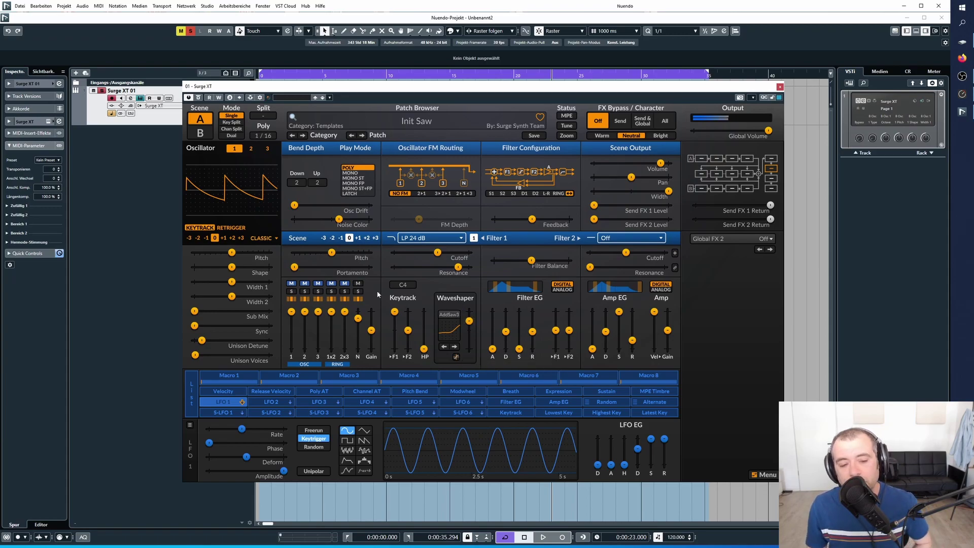
Step: Compare oscillator 1 muted and unmuted, and lower its mixer level to -10.90 dB
{"action": "left_click", "coordinate": [291, 284]}
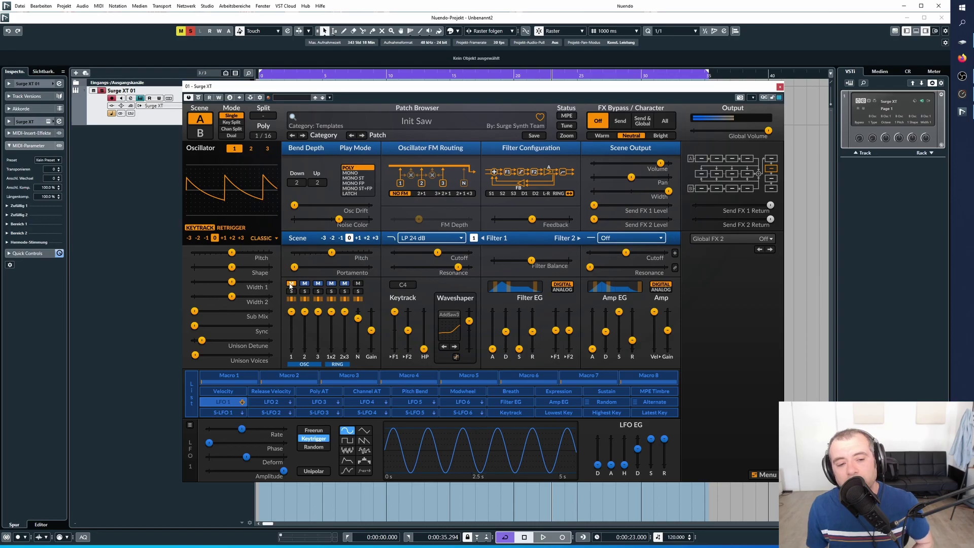
{"action": "left_click", "coordinate": [290, 284]}
{"action": "left_click_drag", "start_coordinate": [291, 311], "coordinate": [292, 322]}
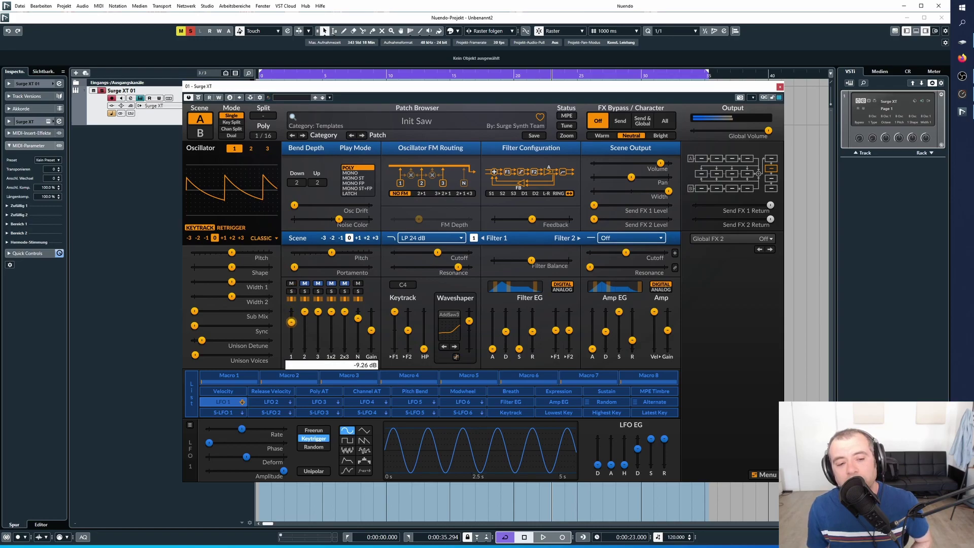
{"action": "left_click", "coordinate": [292, 287]}
{"action": "left_click", "coordinate": [292, 285]}
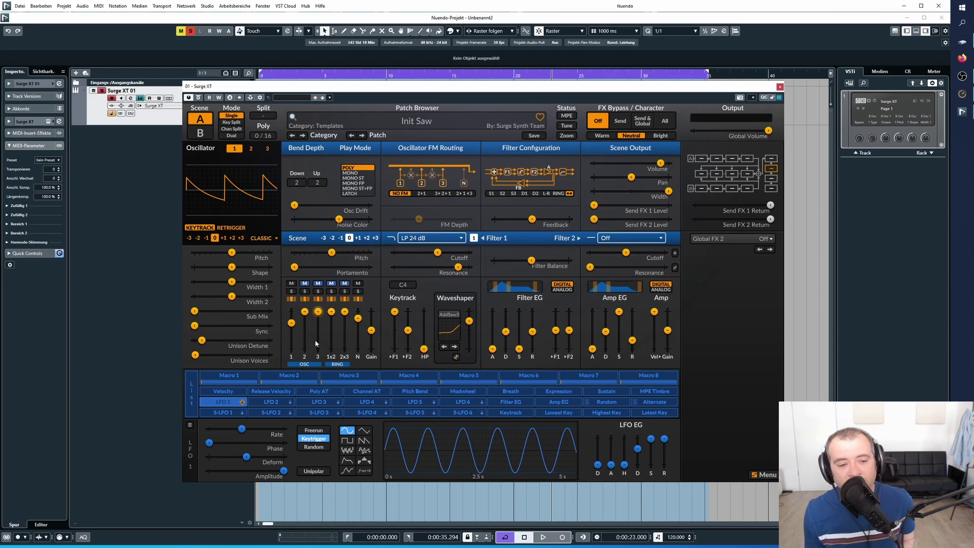
{"action": "mouse_move", "coordinate": [290, 323]}
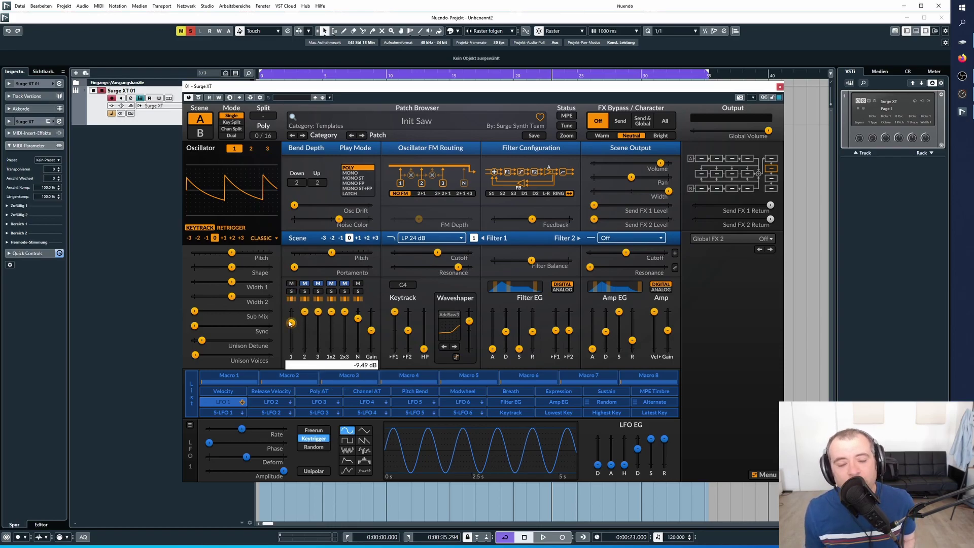
{"action": "left_click_drag", "start_coordinate": [291, 323], "coordinate": [291, 324]}
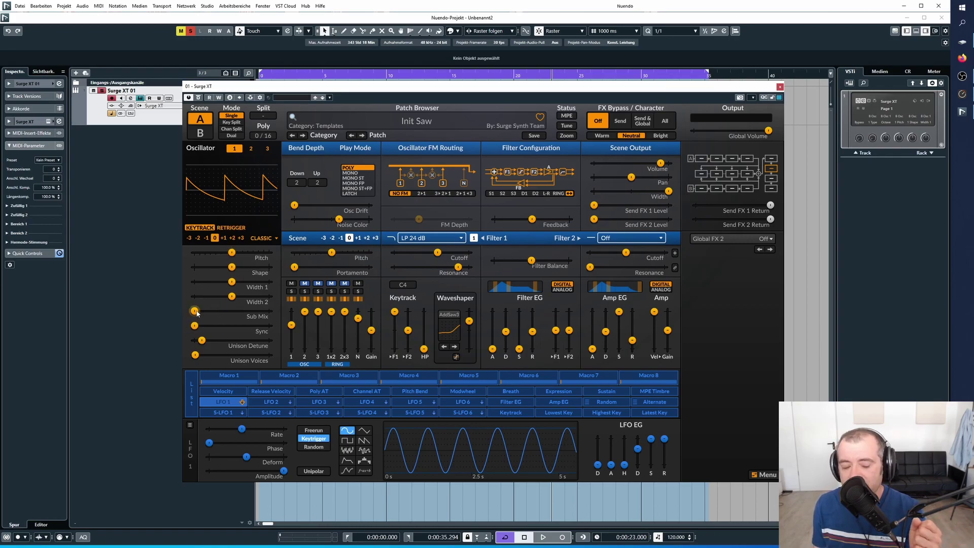
Step: Mix the sub oscillator in to about 23%, solo oscillator 1, and readjust the sub mix
{"action": "mouse_move", "coordinate": [197, 313]}
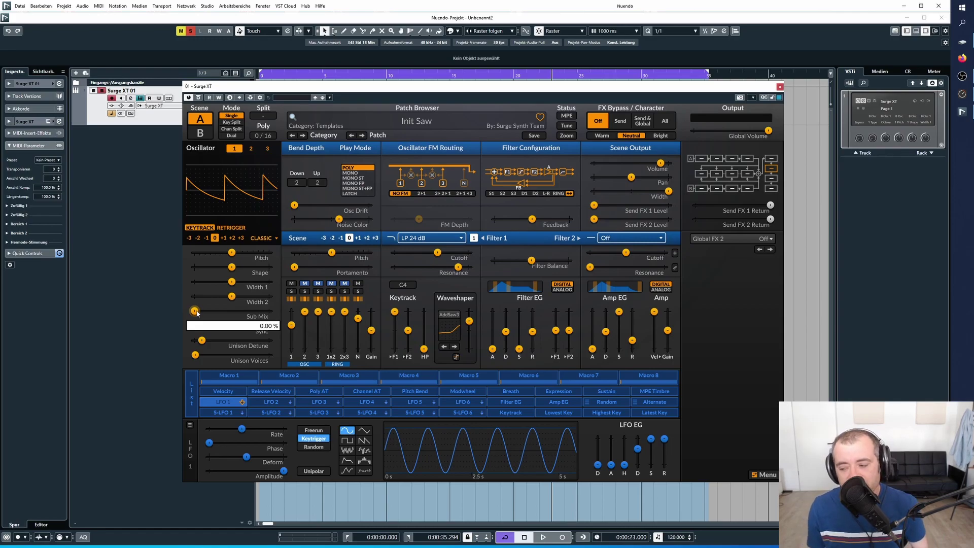
{"action": "left_click_drag", "start_coordinate": [198, 313], "coordinate": [225, 311]}
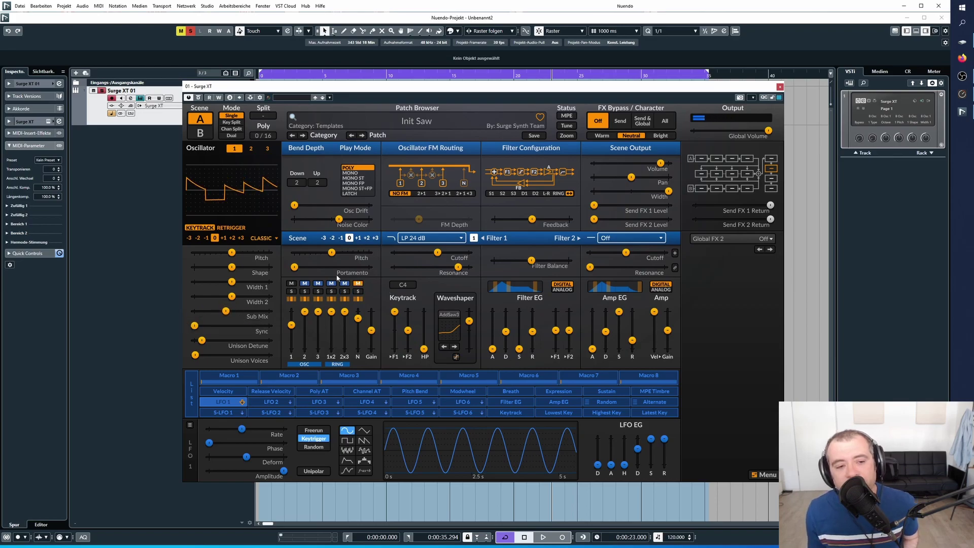
{"action": "left_click", "coordinate": [292, 291]}
{"action": "left_click", "coordinate": [292, 292]}
{"action": "mouse_move", "coordinate": [233, 313]}
{"action": "left_mouse_down"}
{"action": "mouse_move", "coordinate": [193, 311]}
{"action": "mouse_move", "coordinate": [233, 311]}
{"action": "left_mouse_up"}
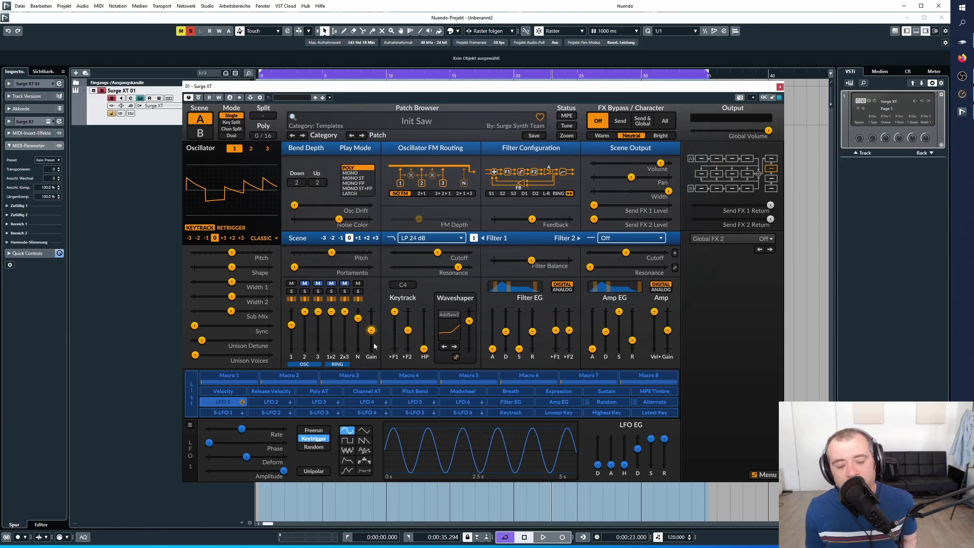
{"action": "left_click_drag", "start_coordinate": [391, 310], "coordinate": [391, 310]}
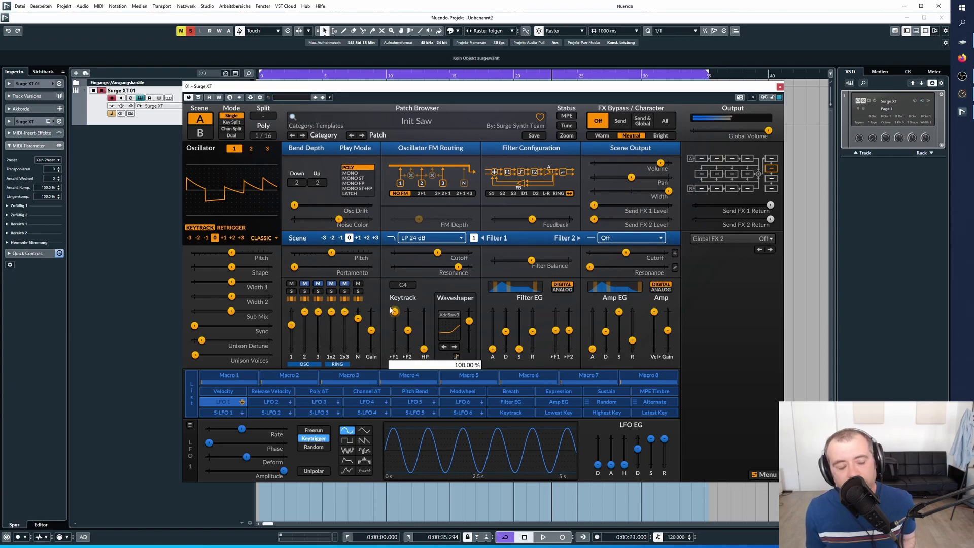
Step: Set oscillator 1's octave to +1
{"action": "left_click", "coordinate": [223, 239]}
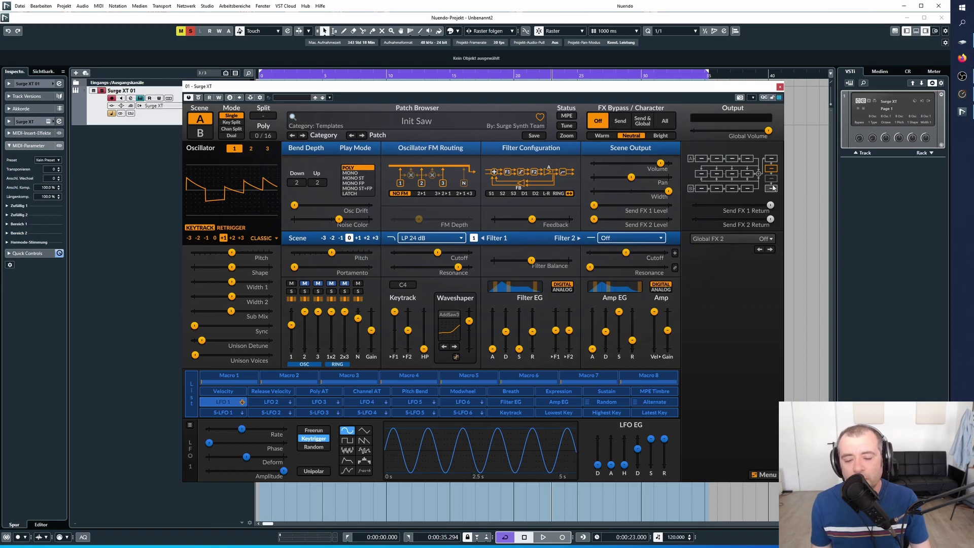
Step: Select the empty Global FX 3 slot and browse its effect list to the Airwindows Ambience reverbs
{"action": "left_click", "coordinate": [770, 169]}
{"action": "left_click", "coordinate": [771, 179]}
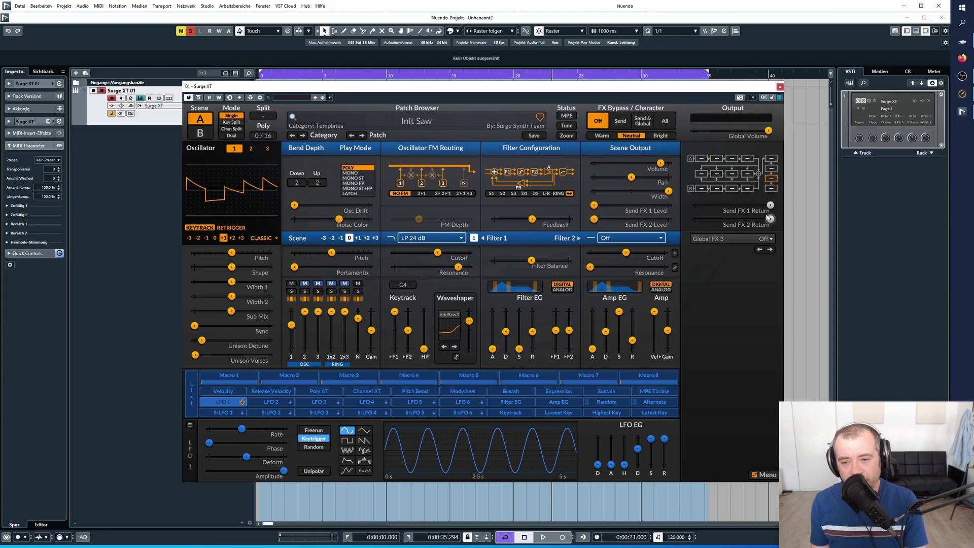
{"action": "left_click", "coordinate": [771, 239]}
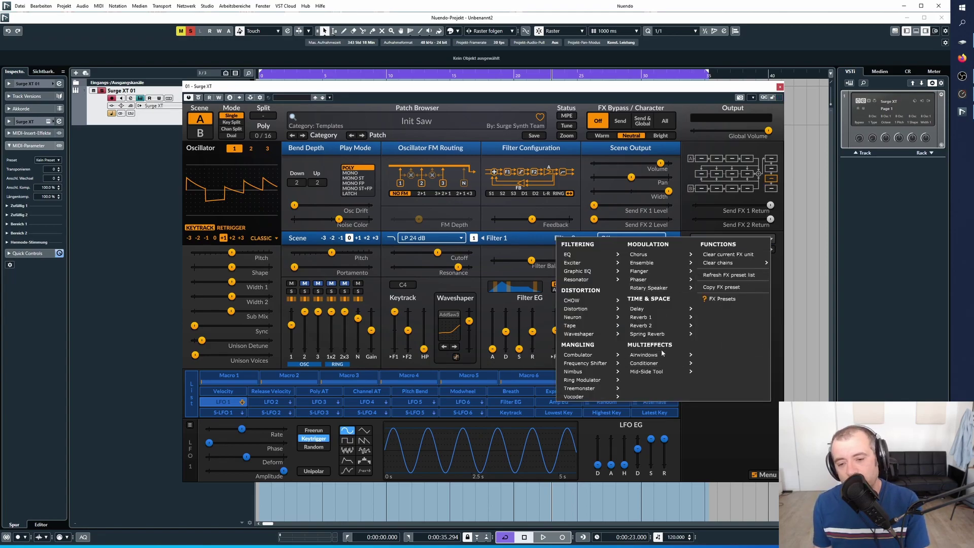
{"action": "mouse_move", "coordinate": [661, 358]}
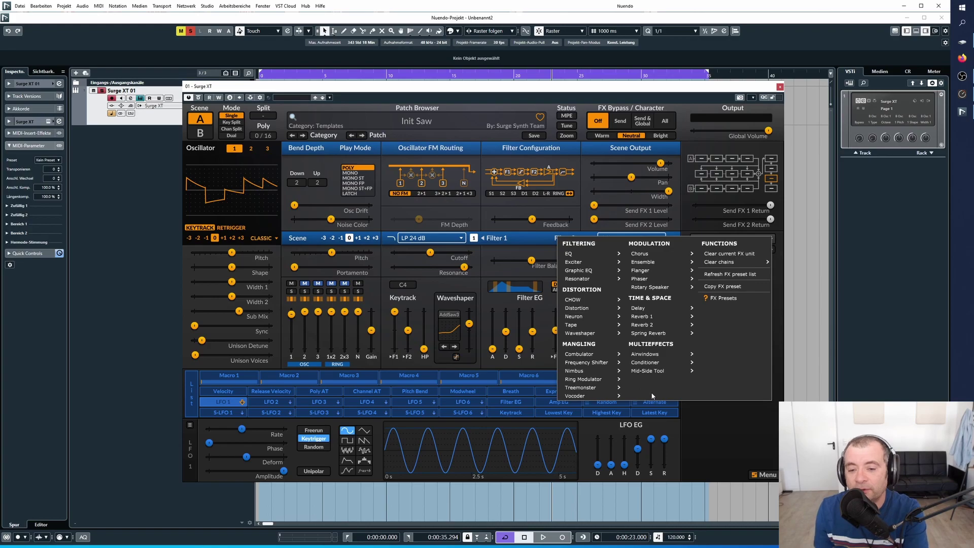
{"action": "mouse_move", "coordinate": [689, 358]}
{"action": "mouse_move", "coordinate": [737, 282]}
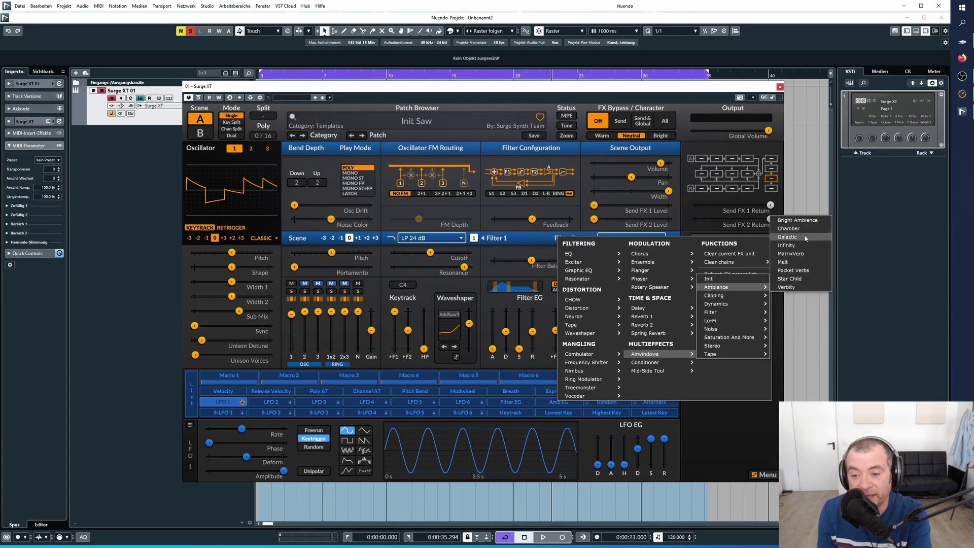
Step: Load Airwindows Galactic into Global FX 3 and raise the waveshaper drive to about 19.8 dB
{"action": "left_click", "coordinate": [805, 237]}
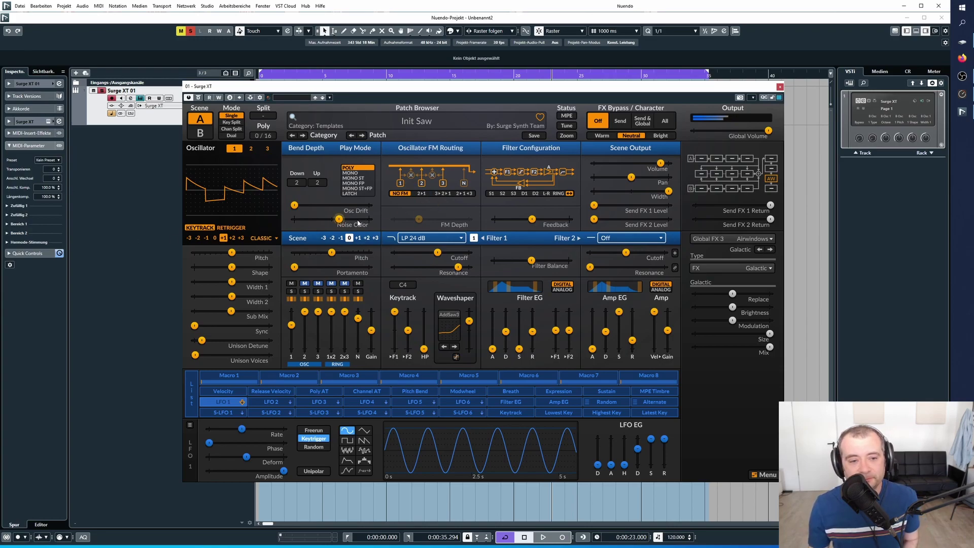
{"action": "left_click_drag", "start_coordinate": [472, 326], "coordinate": [472, 320]}
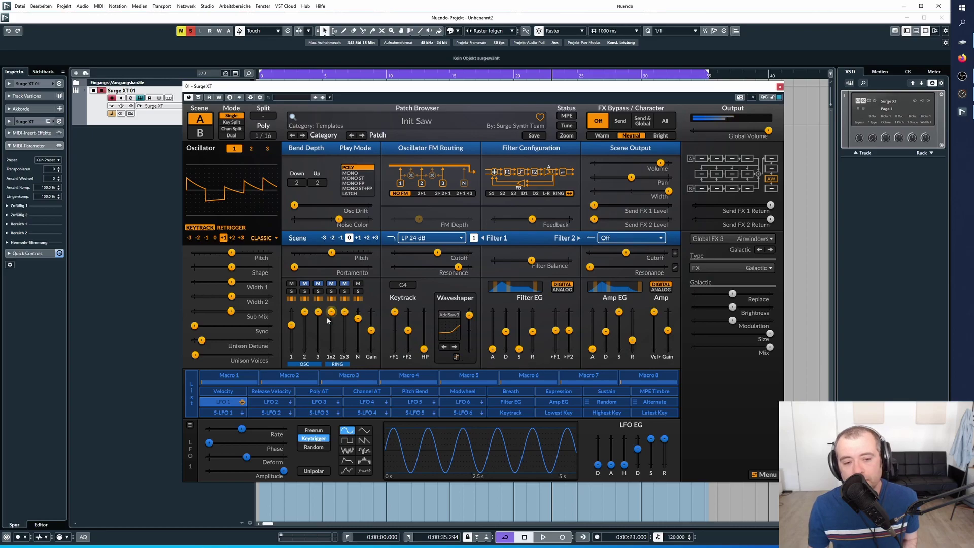
Step: Rebalance the oscillator 1 and noise mixer levels, with noise colour at 45% and oscillator 1 near -10 dB
{"action": "left_click_drag", "start_coordinate": [291, 325], "coordinate": [291, 318]}
{"action": "left_click_drag", "start_coordinate": [357, 322], "coordinate": [357, 317]}
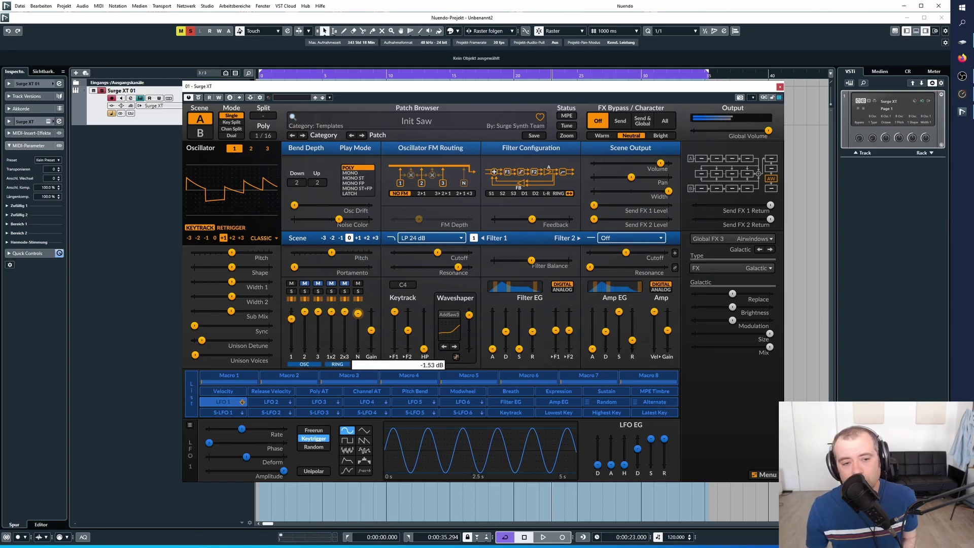
{"action": "left_click_drag", "start_coordinate": [338, 219], "coordinate": [348, 220]}
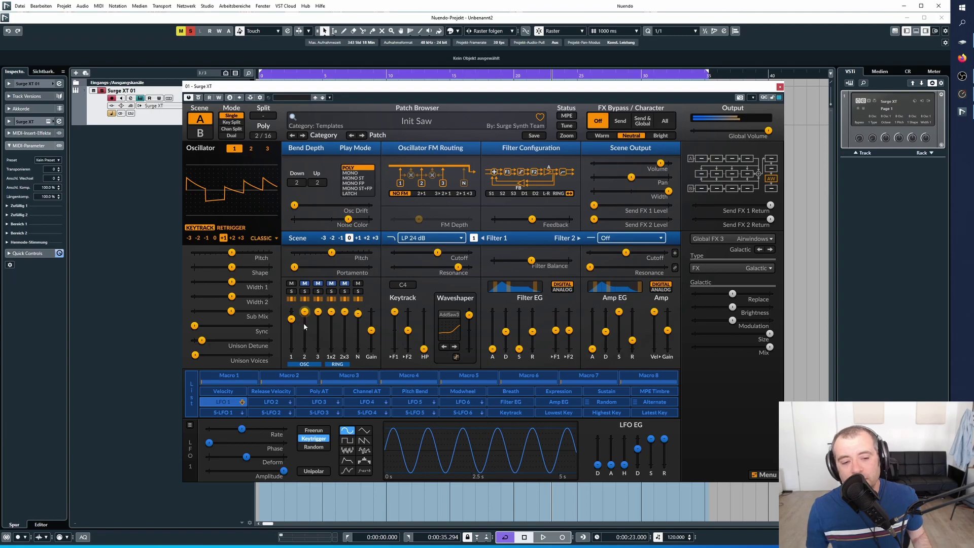
{"action": "left_click_drag", "start_coordinate": [291, 319], "coordinate": [291, 324]}
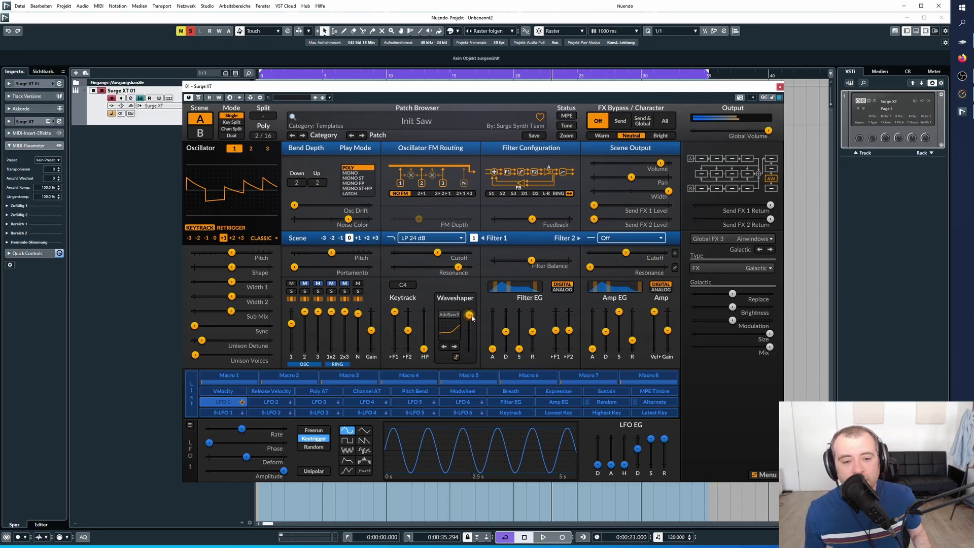
Step: Increase the waveshaper drive and lower the Filter 1 cutoff to about 466 Hz
{"action": "left_click_drag", "start_coordinate": [472, 317], "coordinate": [471, 319]}
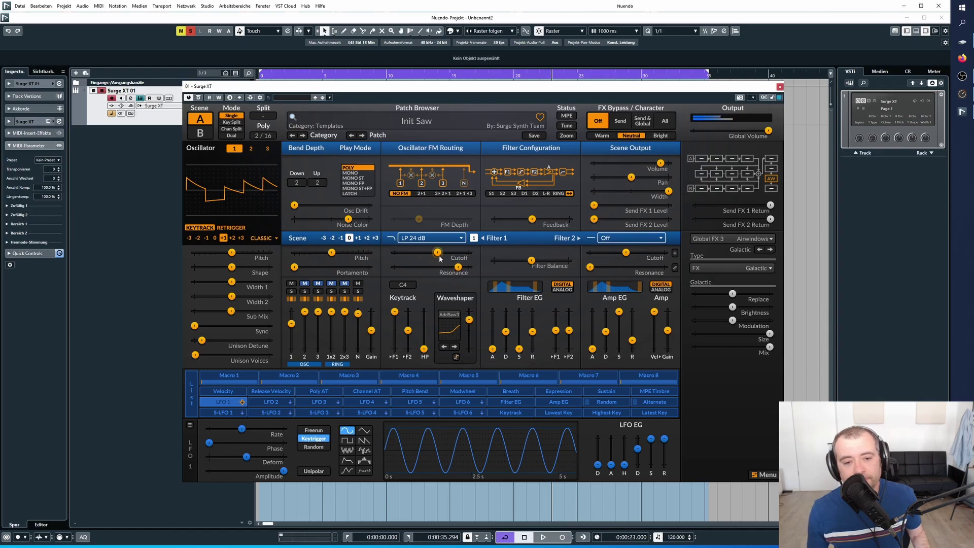
{"action": "mouse_move", "coordinate": [459, 268]}
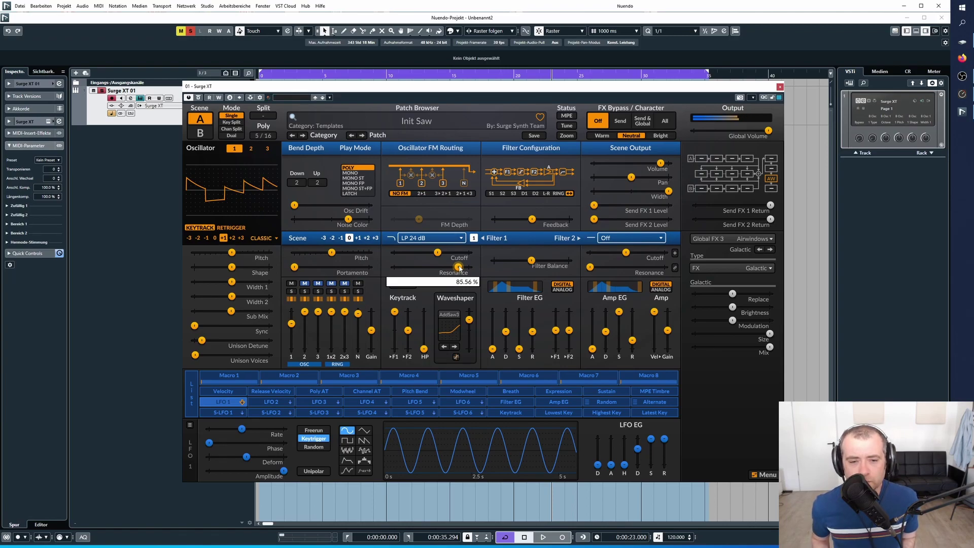
{"action": "left_click_drag", "start_coordinate": [437, 252], "coordinate": [425, 252]}
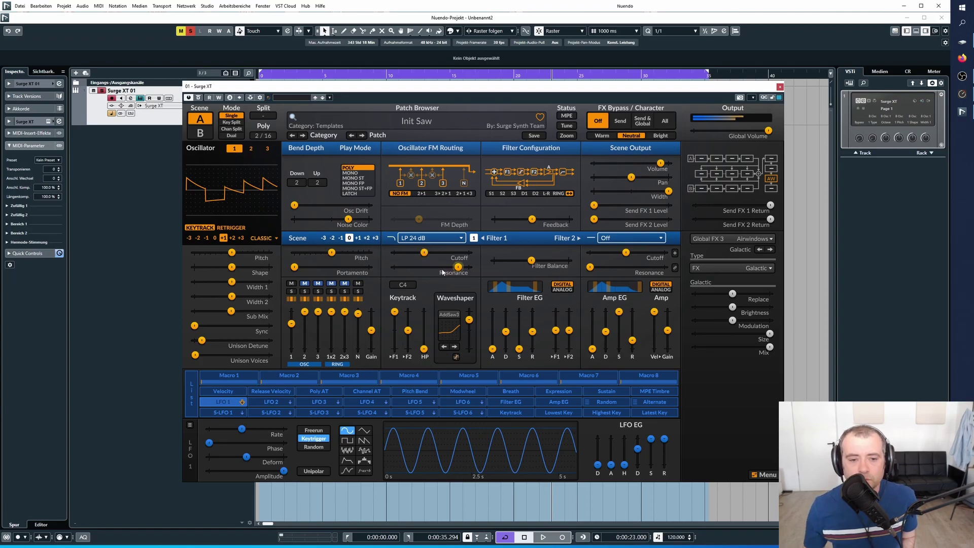
Step: Fine-tune cutoff, noise colour, oscillator 1 level and waveshaper drive, then return oscillator 1's octave to 0
{"action": "left_click_drag", "start_coordinate": [425, 252], "coordinate": [431, 253]}
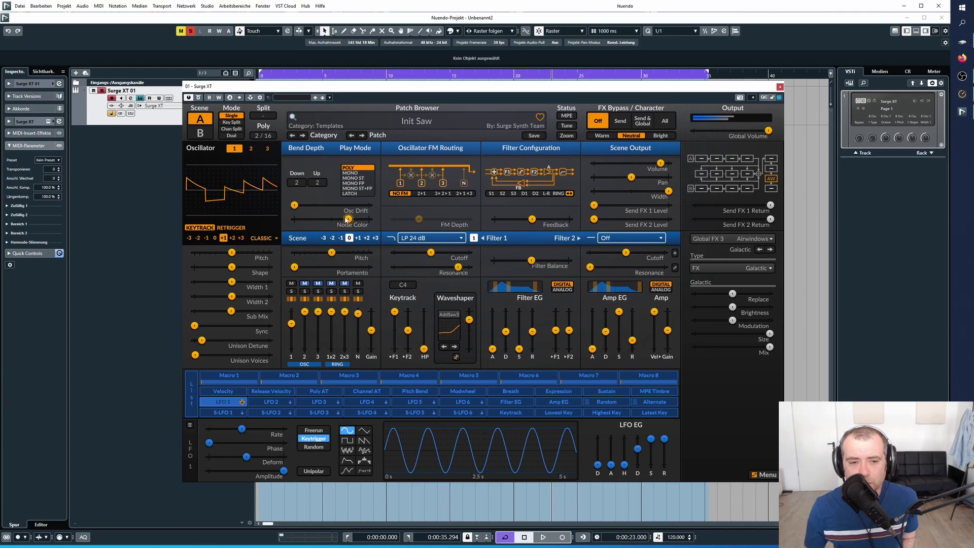
{"action": "left_click_drag", "start_coordinate": [348, 219], "coordinate": [341, 219]}
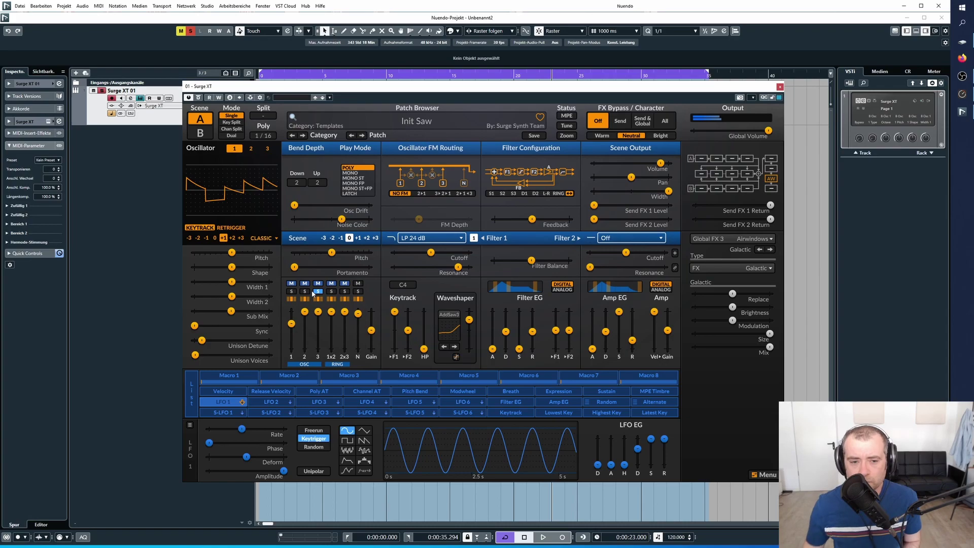
{"action": "left_click_drag", "start_coordinate": [431, 252], "coordinate": [430, 252]}
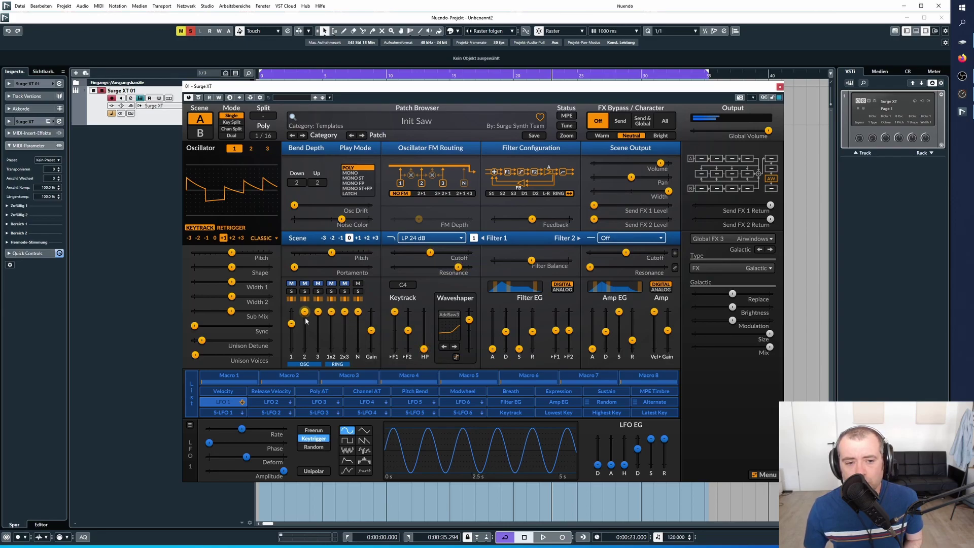
{"action": "left_click_drag", "start_coordinate": [291, 323], "coordinate": [292, 330]}
{"action": "left_click_drag", "start_coordinate": [469, 321], "coordinate": [469, 315]}
{"action": "left_click", "coordinate": [291, 283]}
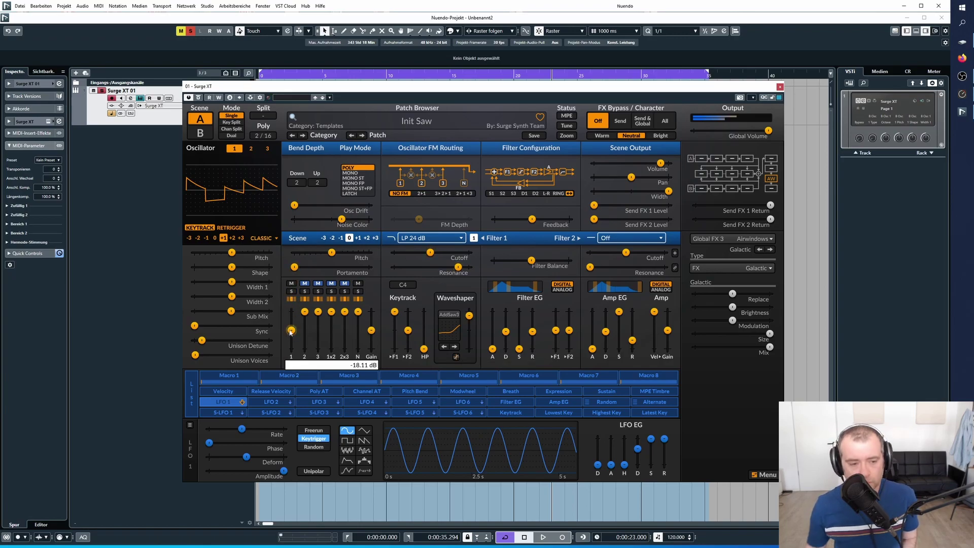
{"action": "left_click", "coordinate": [216, 238]}
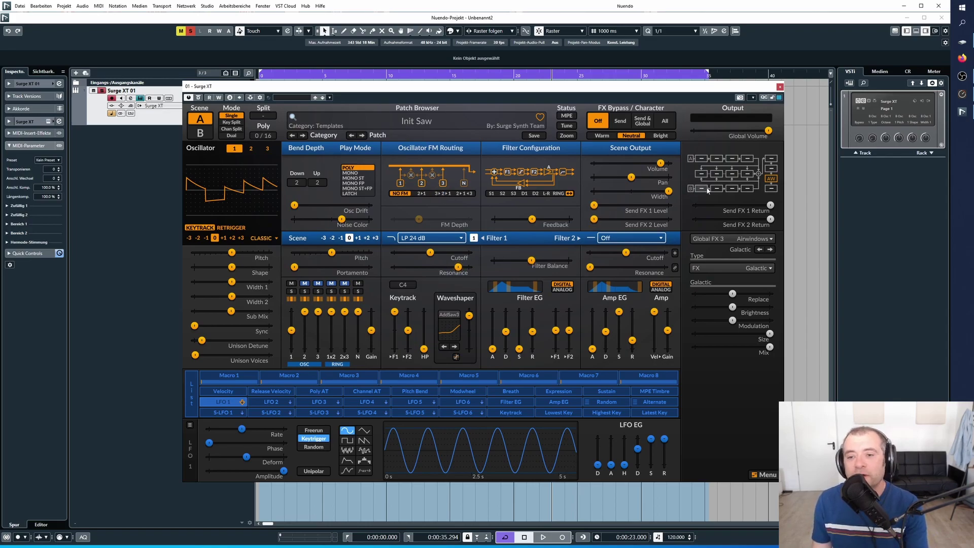
Step: Select the Global FX 2 slot and load Airwindows Noise > Dust Bunny into it
{"action": "left_click", "coordinate": [772, 170]}
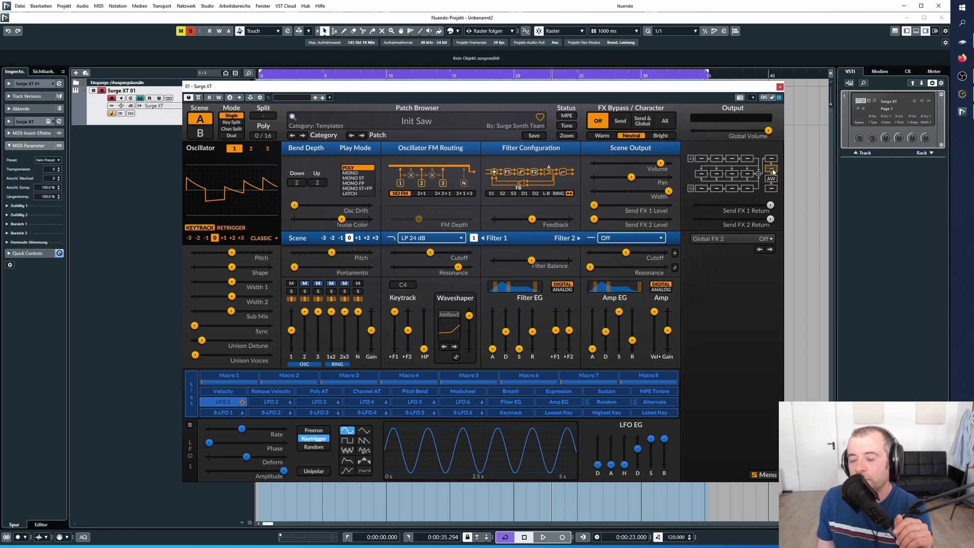
{"action": "left_click", "coordinate": [766, 240]}
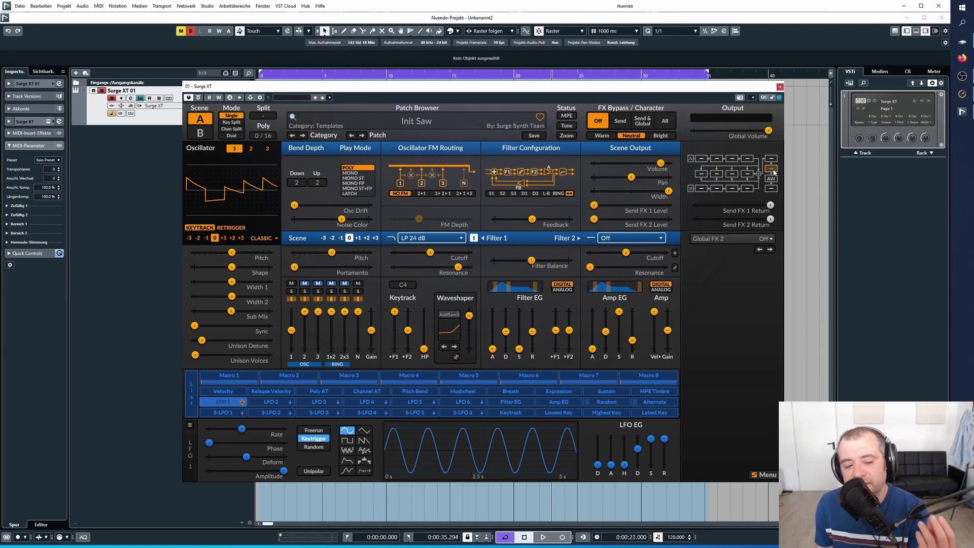
{"action": "left_click", "coordinate": [765, 239]}
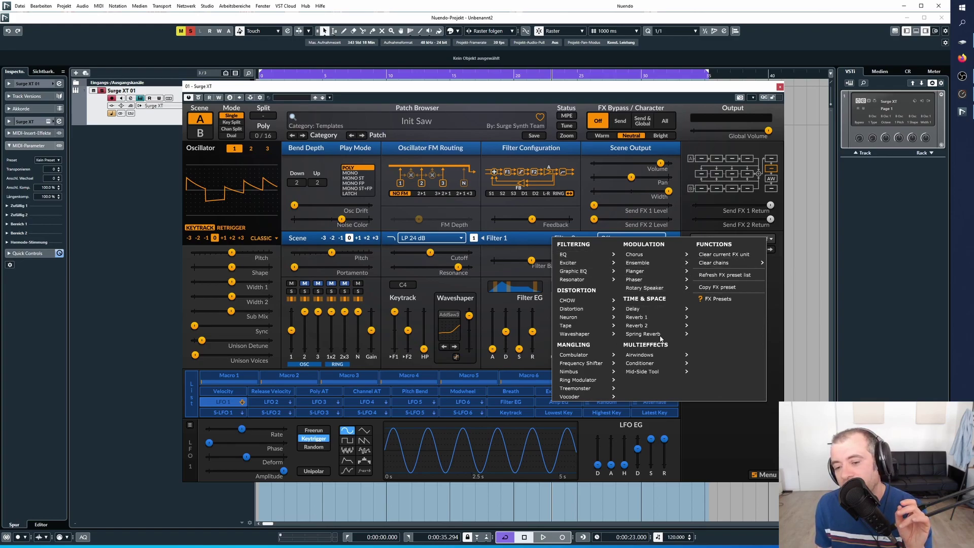
{"action": "mouse_move", "coordinate": [665, 353]}
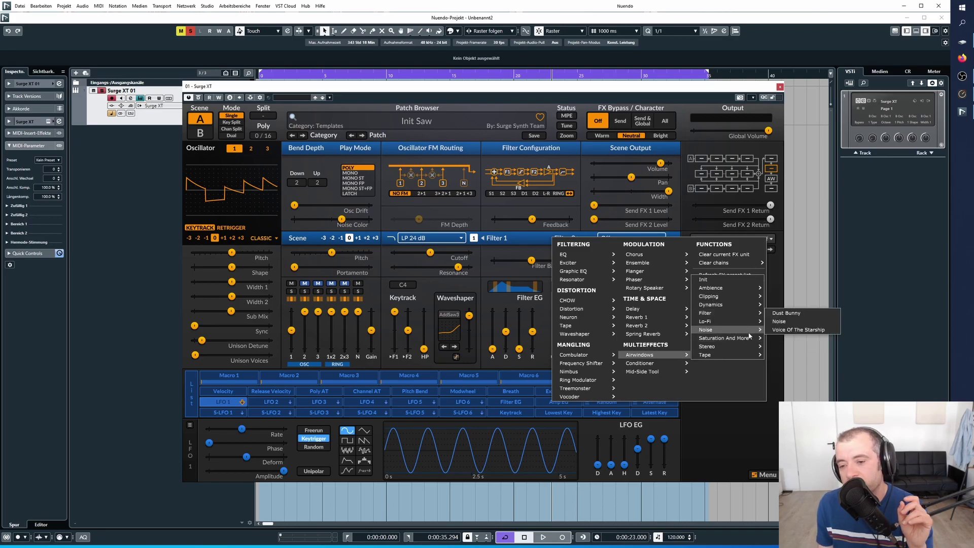
{"action": "left_click", "coordinate": [781, 316]}
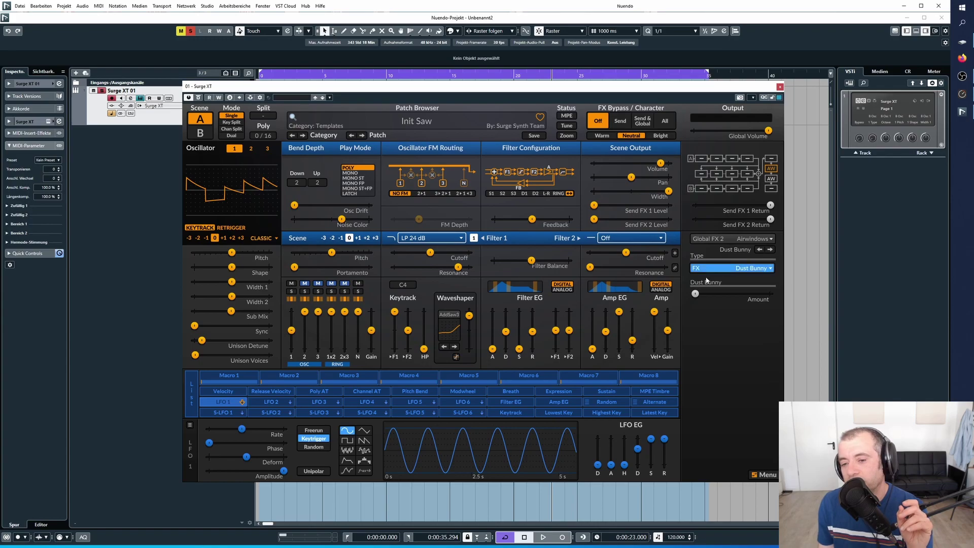
Step: Raise the Dust Bunny amount to about 62%, A/B-bypassing the effect and leaving it enabled
{"action": "left_click_drag", "start_coordinate": [695, 293], "coordinate": [730, 294]}
{"action": "mouse_move", "coordinate": [729, 293]}
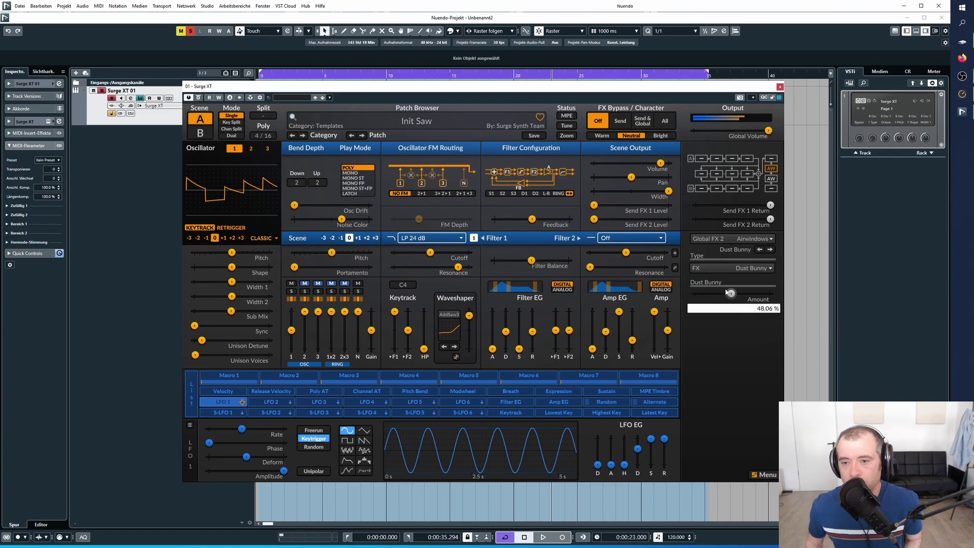
{"action": "right_click", "coordinate": [771, 170]}
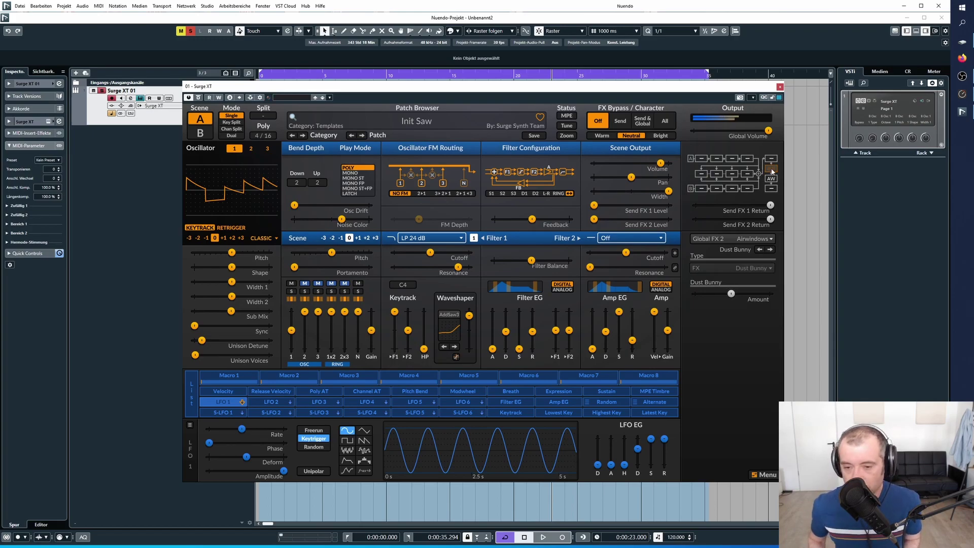
{"action": "right_click", "coordinate": [772, 170]}
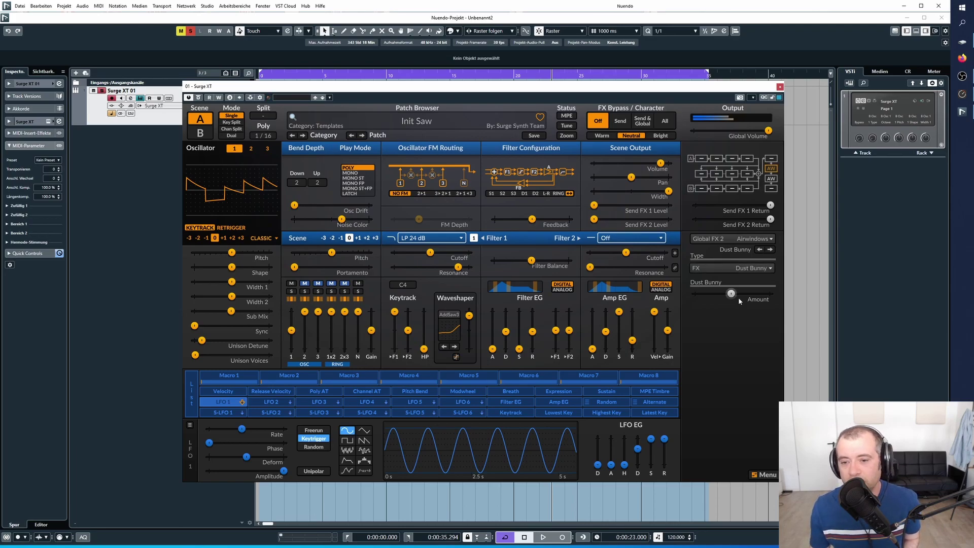
{"action": "left_click_drag", "start_coordinate": [731, 293], "coordinate": [741, 293]}
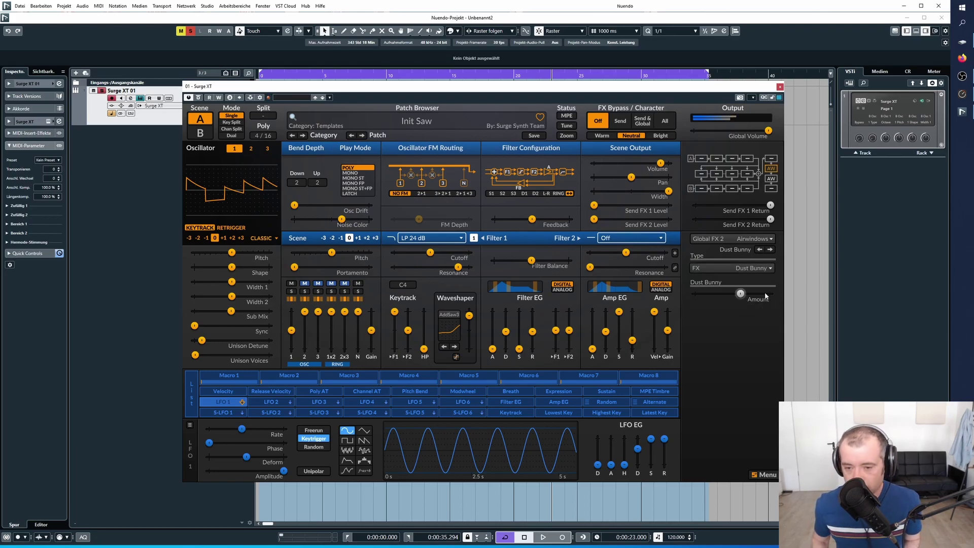
{"action": "right_click", "coordinate": [770, 171]}
{"action": "right_click", "coordinate": [771, 170]}
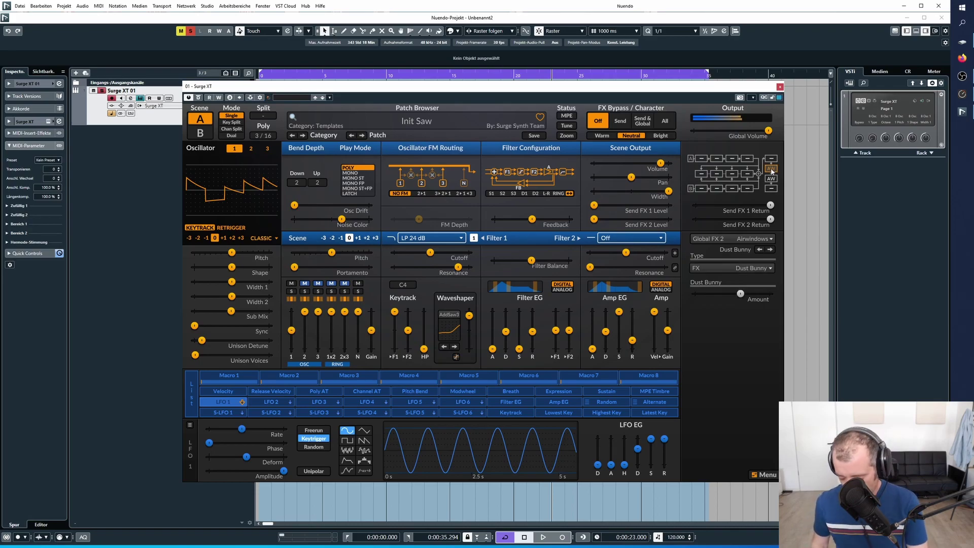
{"action": "right_click", "coordinate": [771, 171]}
{"action": "right_click", "coordinate": [771, 171]}
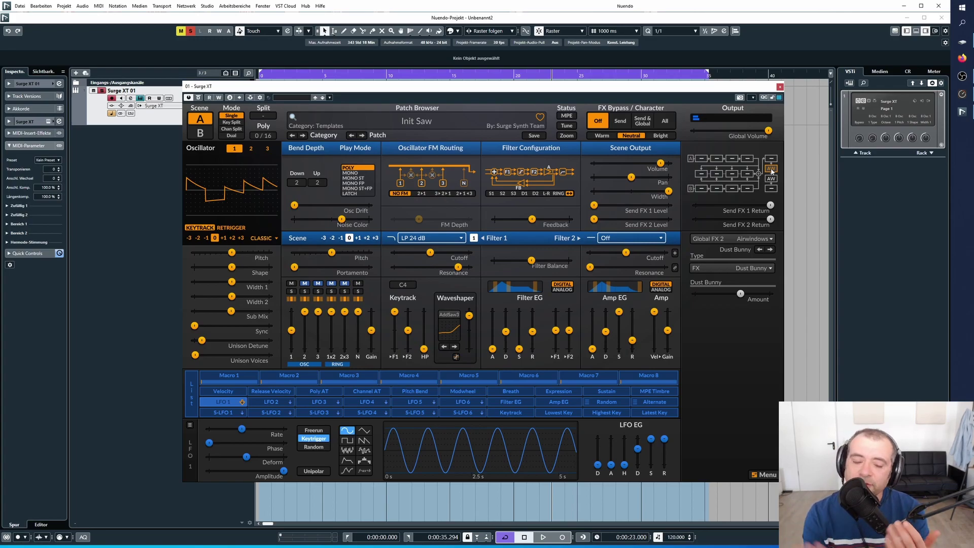
Step: A/B-compare the Dust Bunny effect, settle its Amount at about 64%, then close Surge XT
{"action": "left_click", "coordinate": [771, 169]}
{"action": "left_click", "coordinate": [771, 169]}
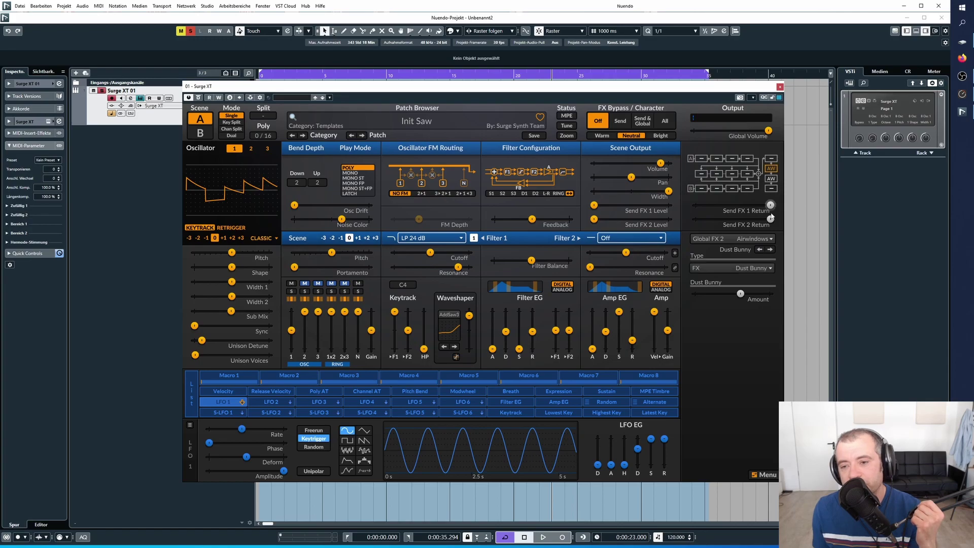
{"action": "left_click_drag", "start_coordinate": [741, 293], "coordinate": [747, 293]}
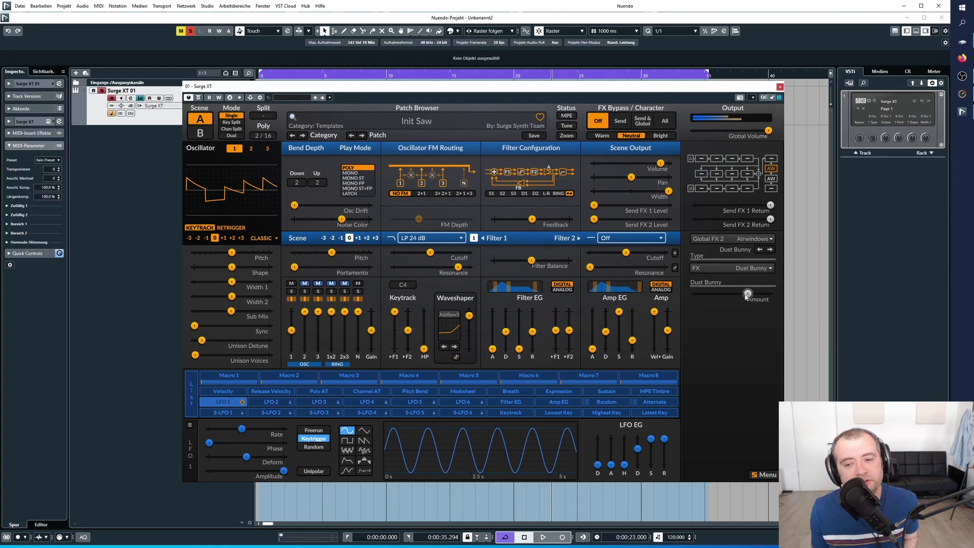
{"action": "left_click_drag", "start_coordinate": [748, 294], "coordinate": [739, 292]}
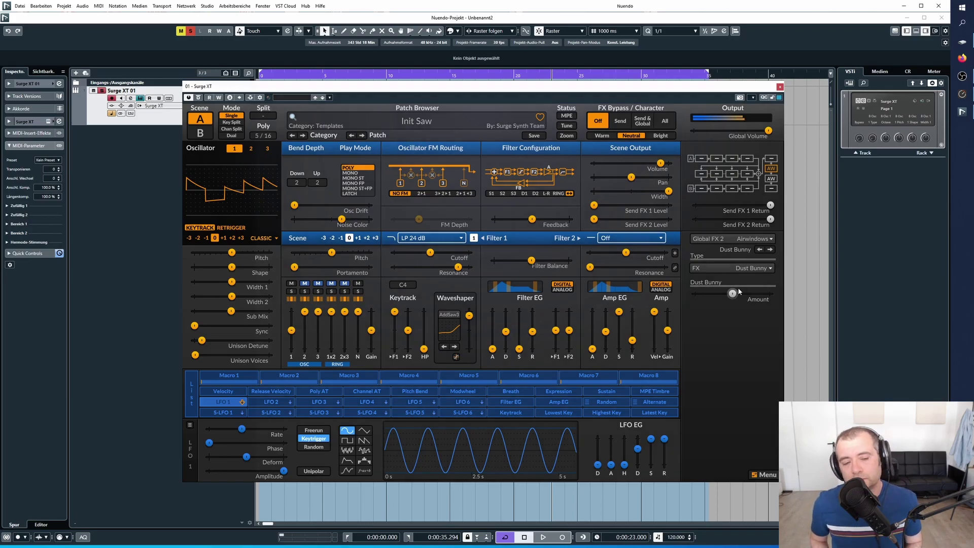
{"action": "left_click", "coordinate": [779, 87]}
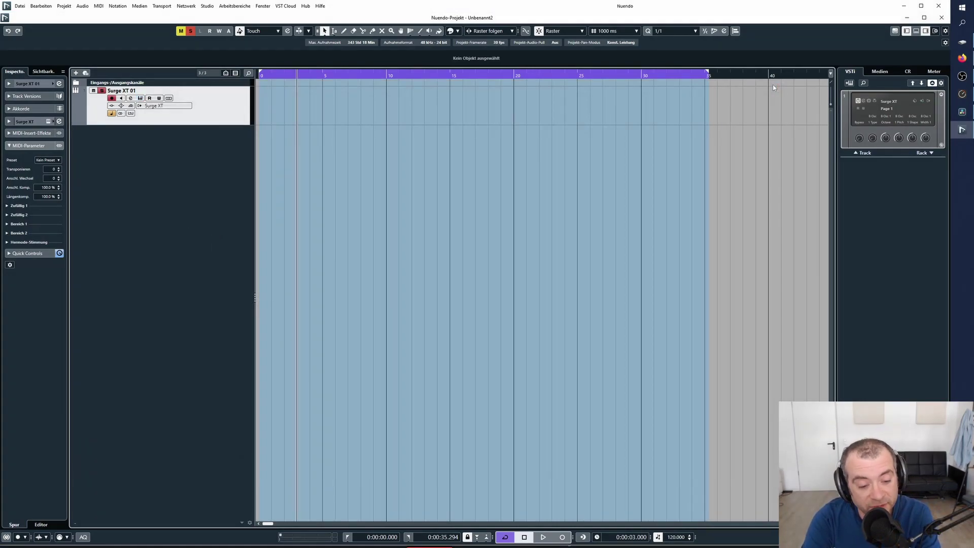